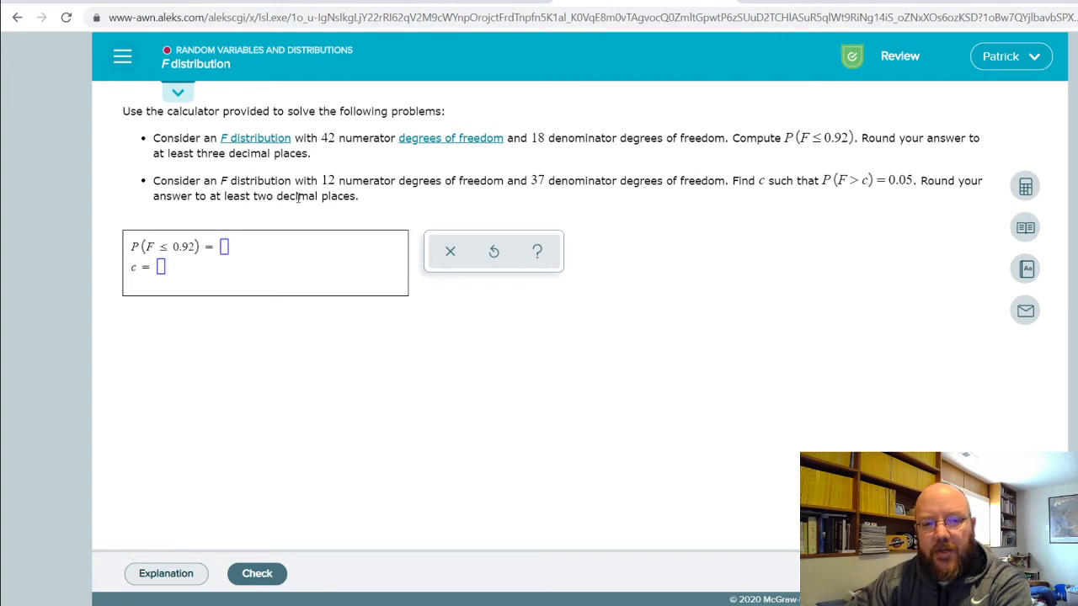
Open the calculator beside the problem and start the expression 1 − P(F > ) with its values left blank
click(1024, 188)
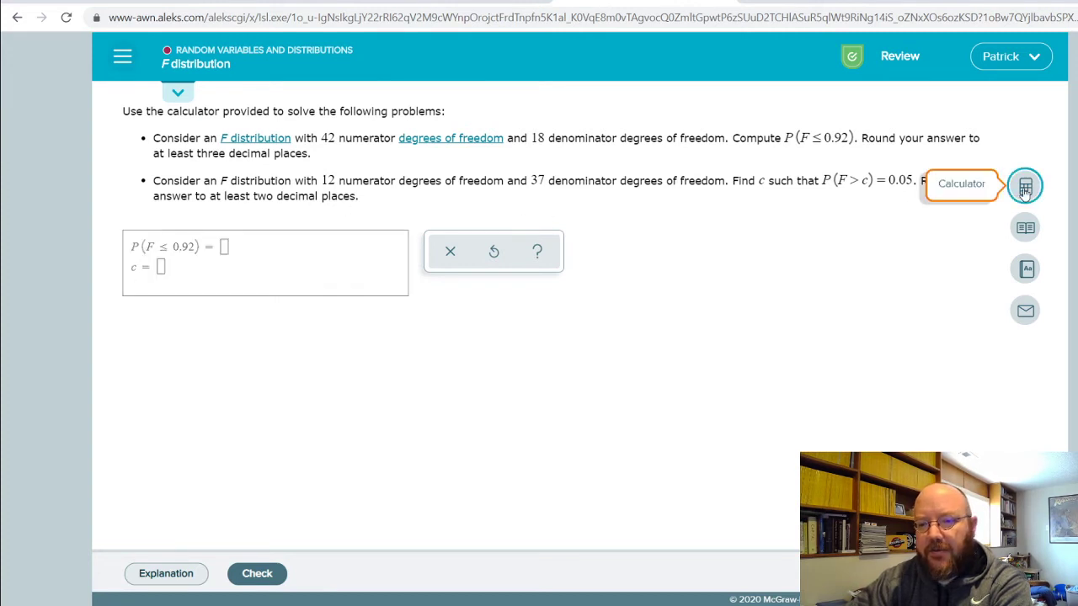
drag(878, 182, 674, 153)
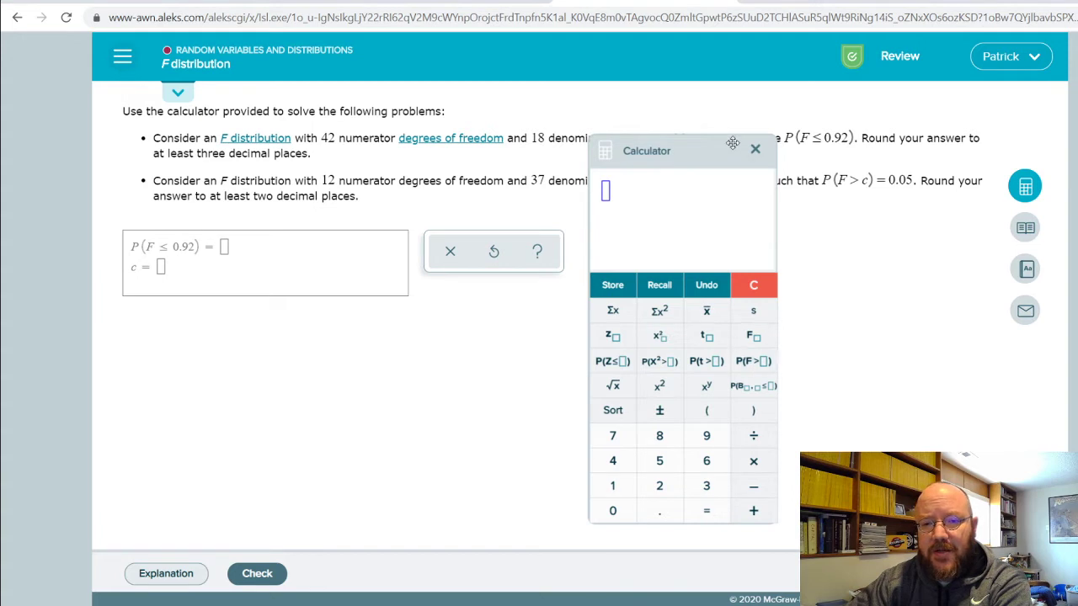
drag(733, 147, 644, 124)
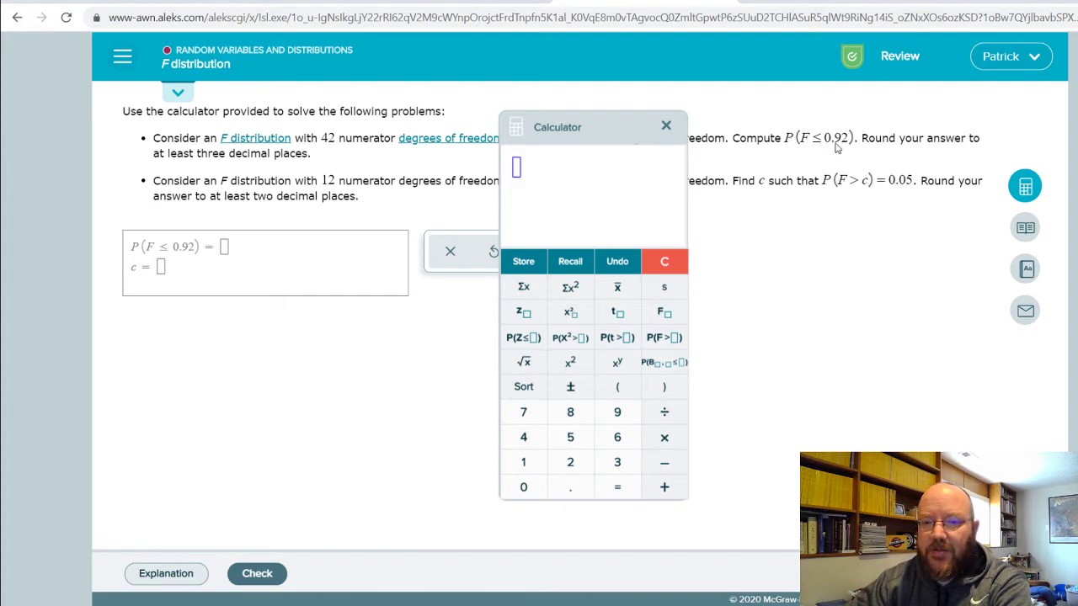
click(665, 339)
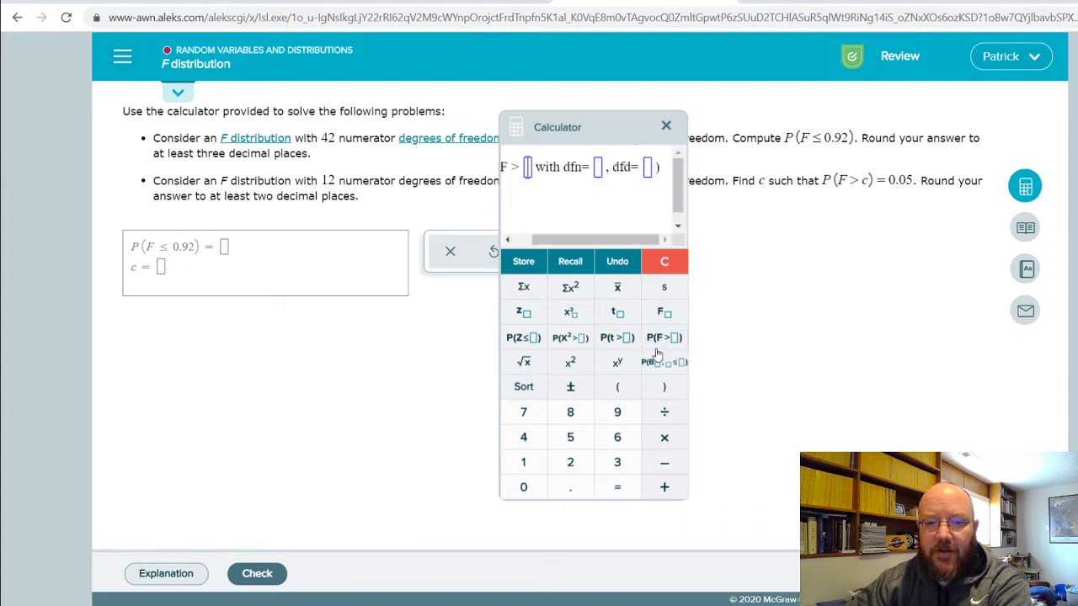
drag(614, 242, 596, 242)
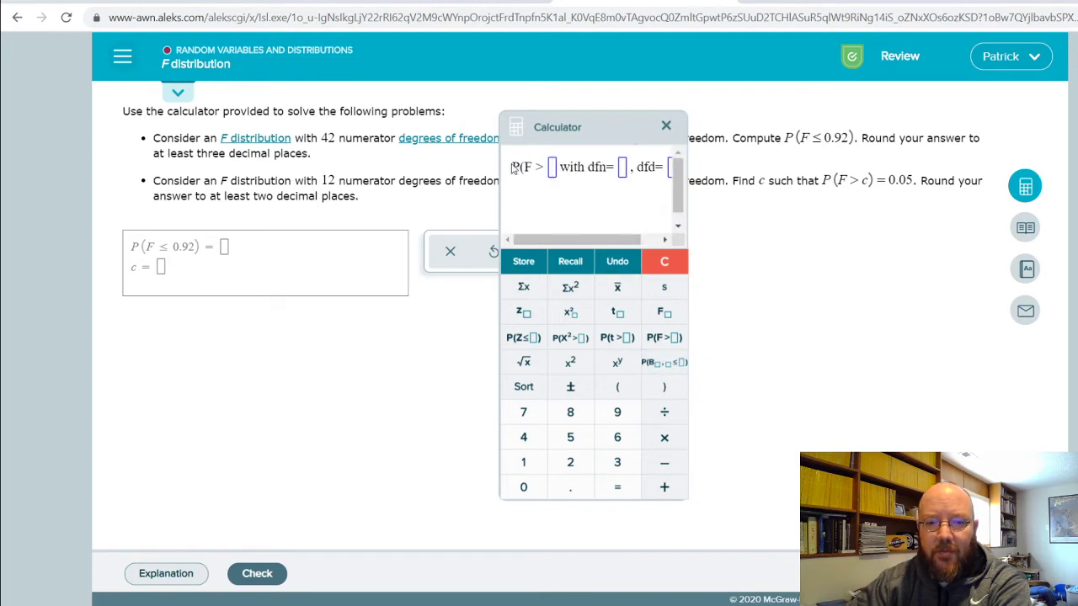
text(1-)
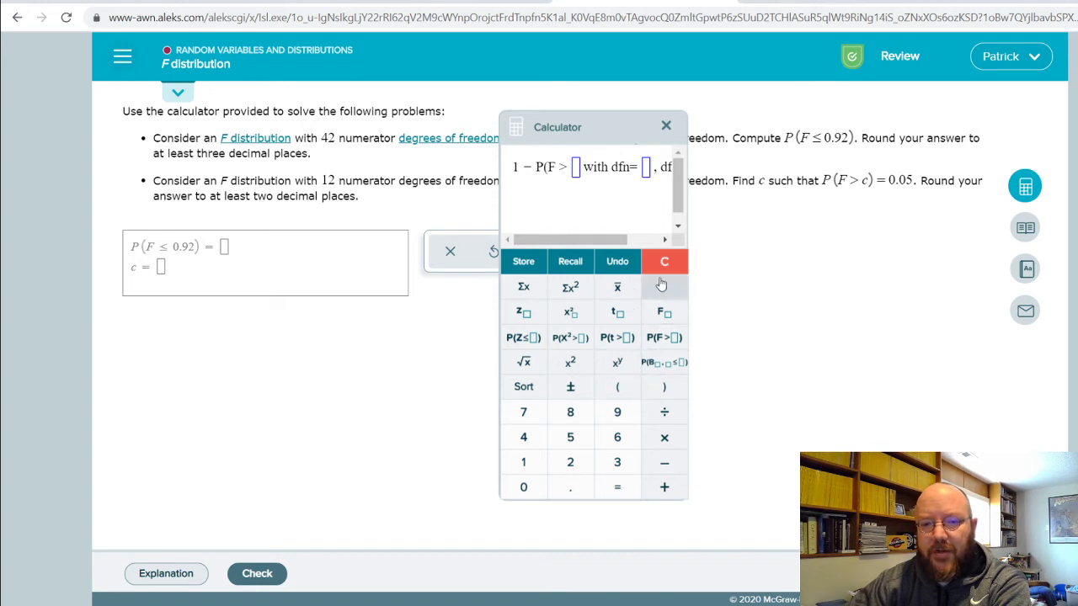
Fill in the F probability with the value .92, 42 numerator and 18 denominator degrees of freedom
click(578, 170)
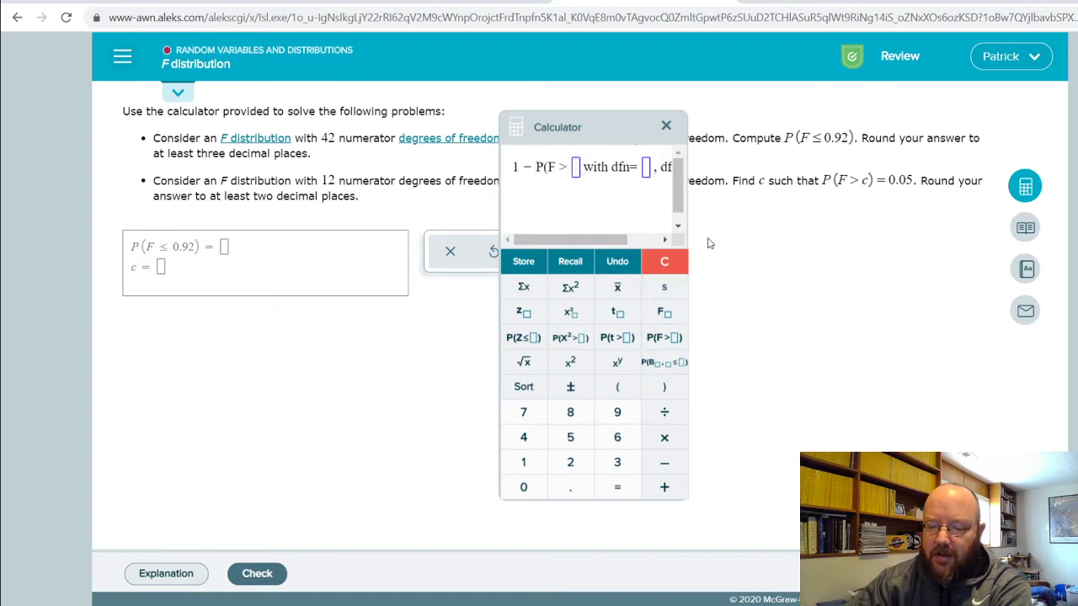
text(.92)
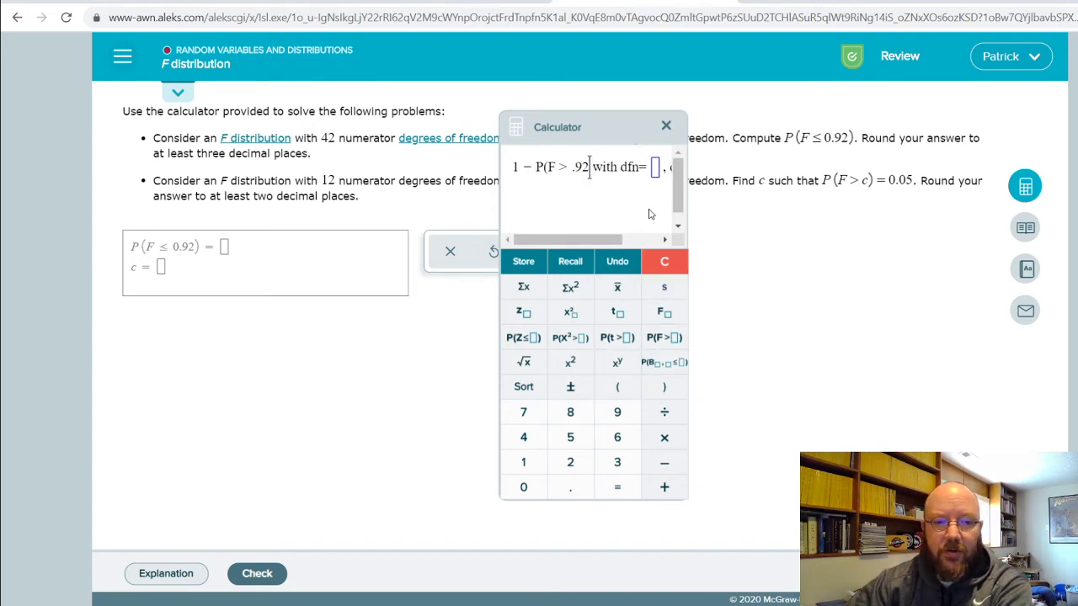
click(656, 171)
text(42)
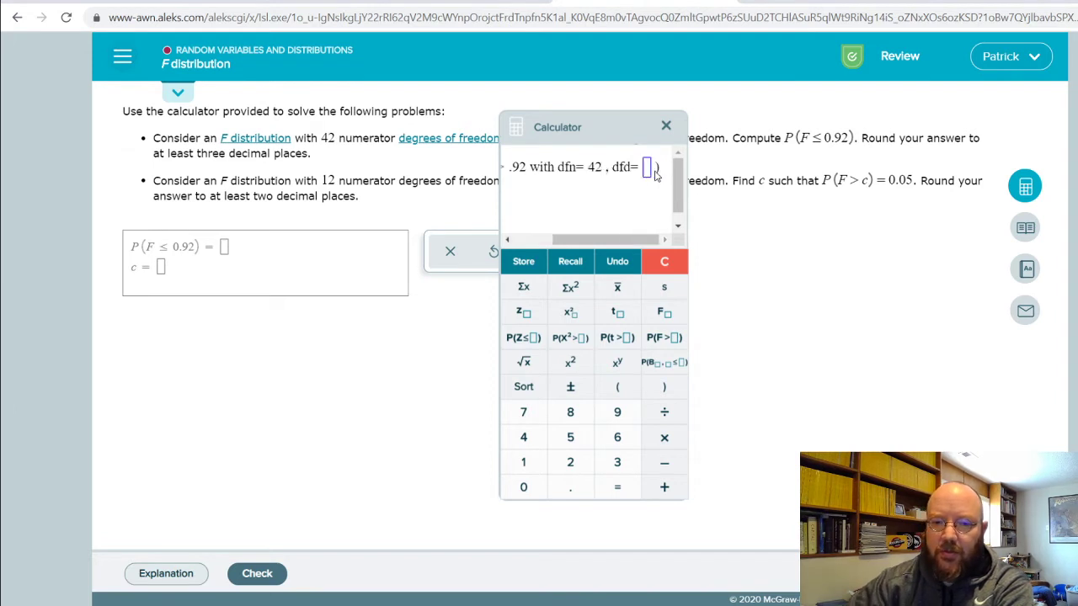
click(648, 168)
drag(631, 130, 729, 128)
text(18)
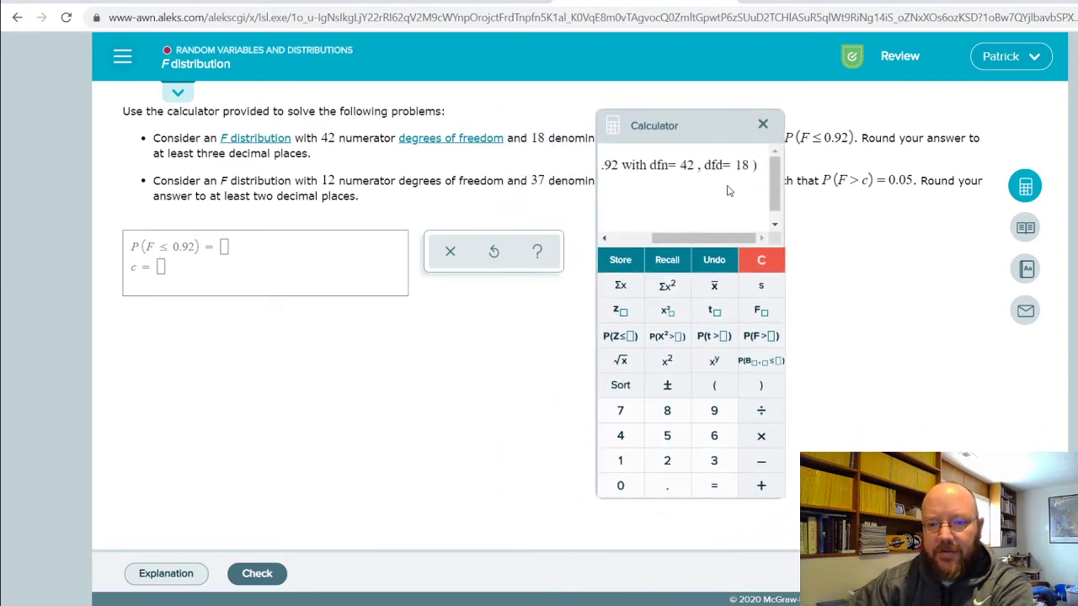
Evaluate the expression and enter .397 as the answer for P(F ≤ 0.92)
key(Return)
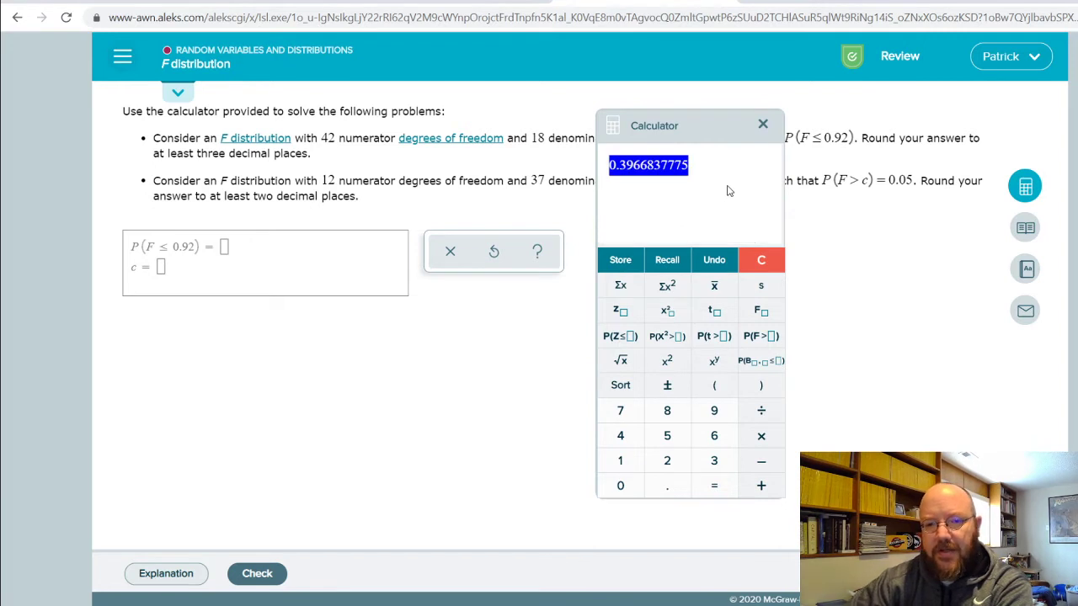
click(228, 254)
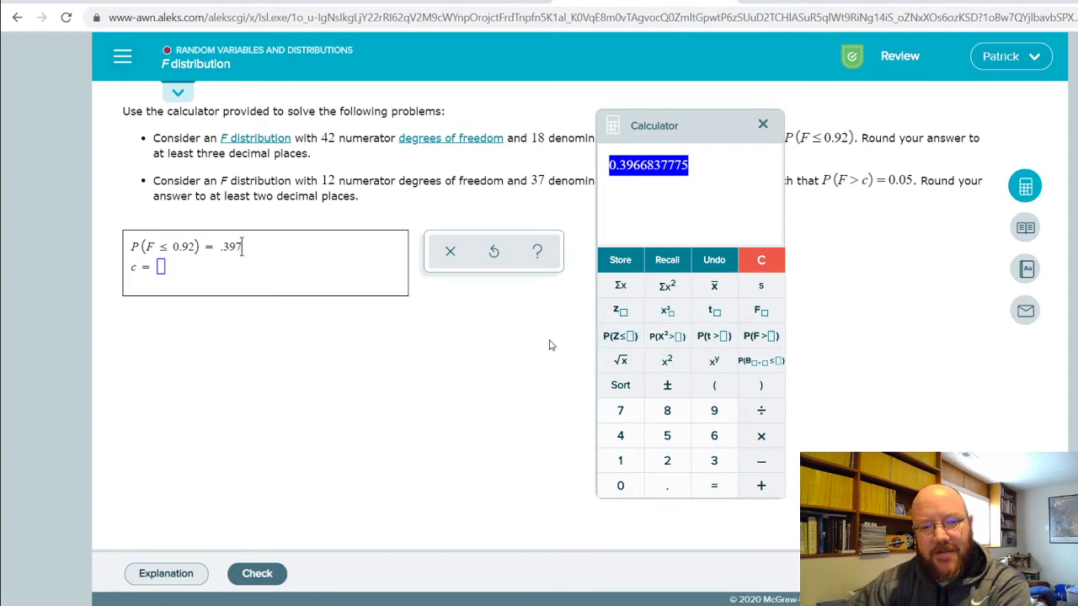
click(163, 267)
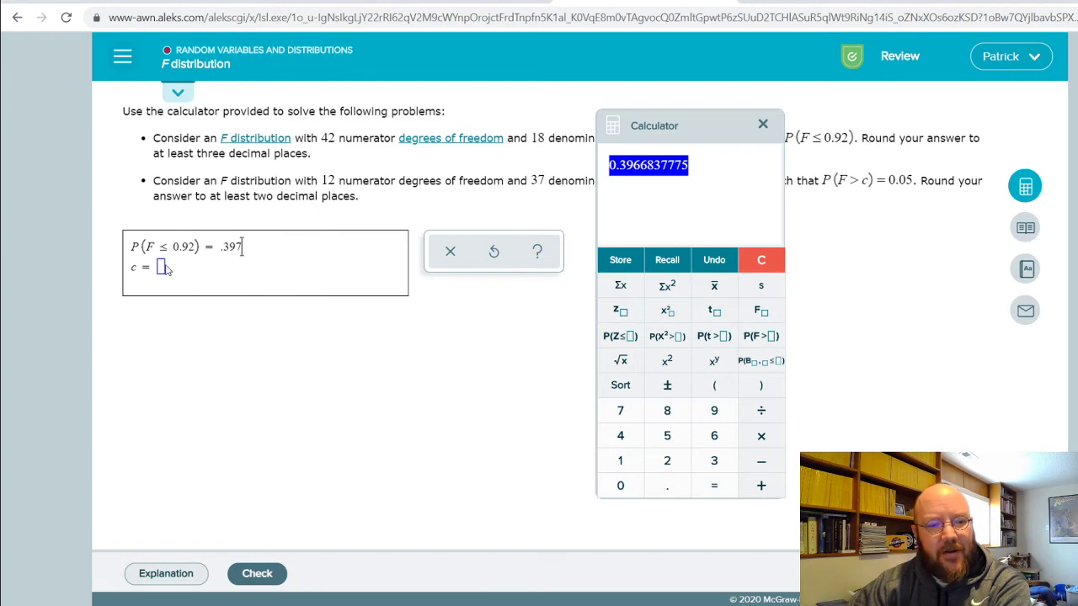
Clear the calculator, insert the F critical value function and move the calculator away from the second problem's text
click(762, 260)
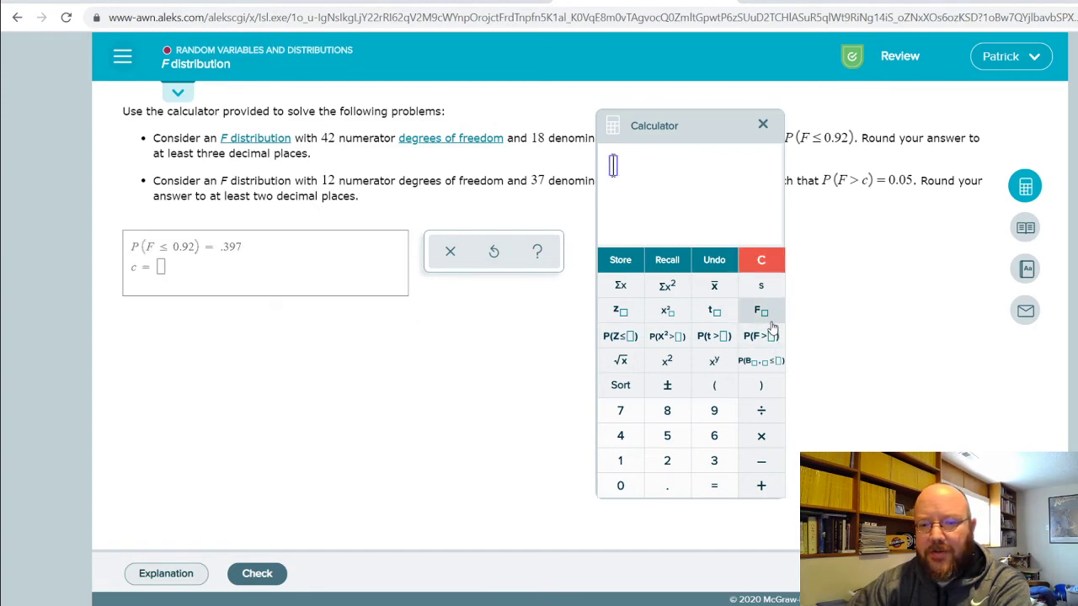
click(762, 311)
drag(707, 125, 750, 235)
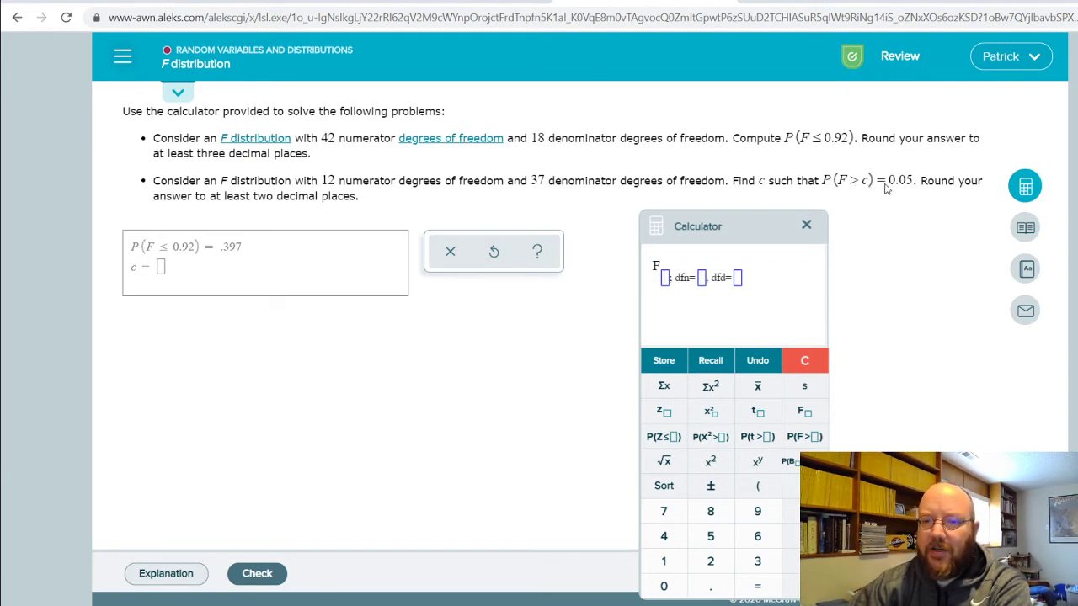
drag(740, 225, 675, 185)
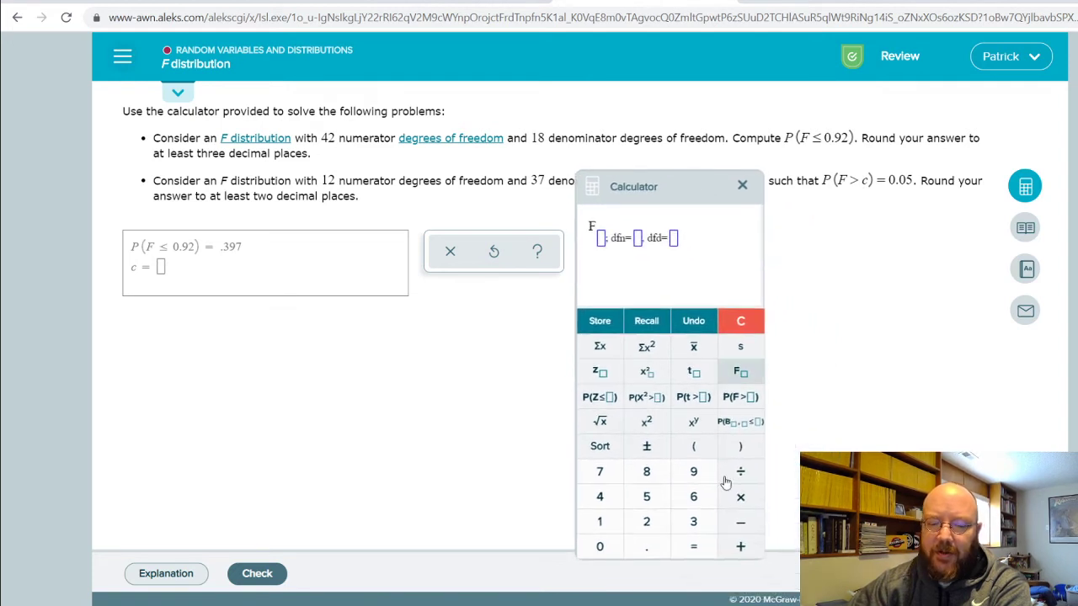
Compute the F critical value for tail probability .05 with dfn 12 and dfd 37
click(646, 546)
click(599, 546)
click(646, 496)
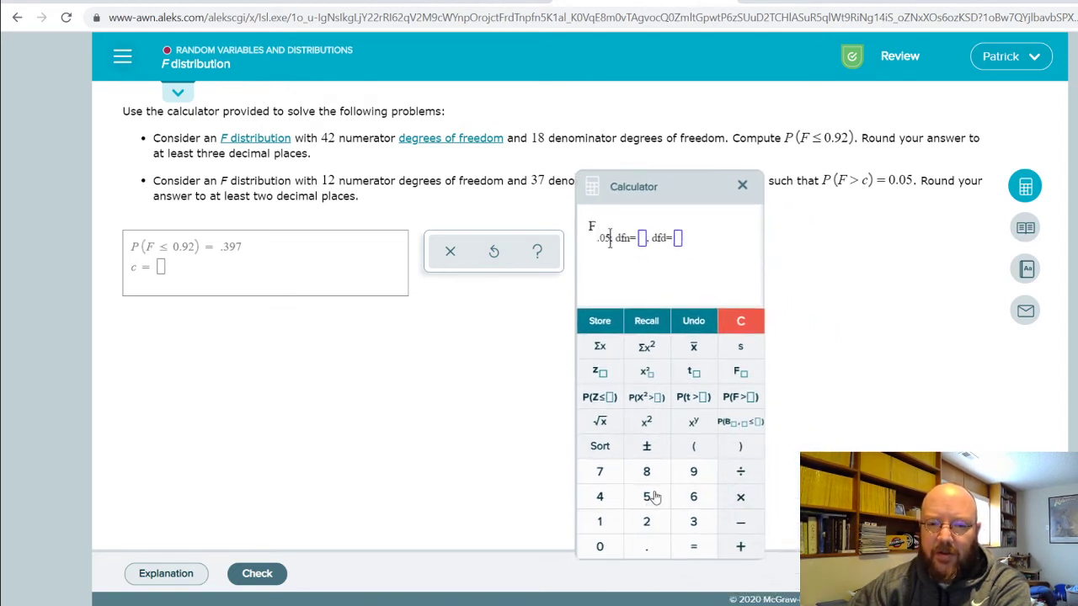
click(641, 238)
click(600, 521)
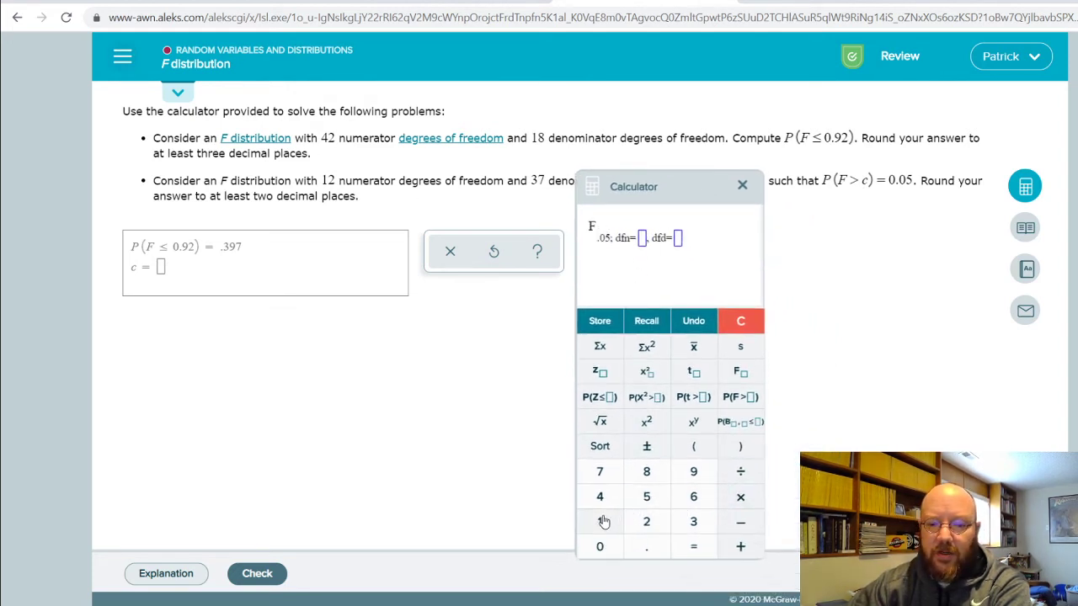
click(646, 521)
double_click(686, 236)
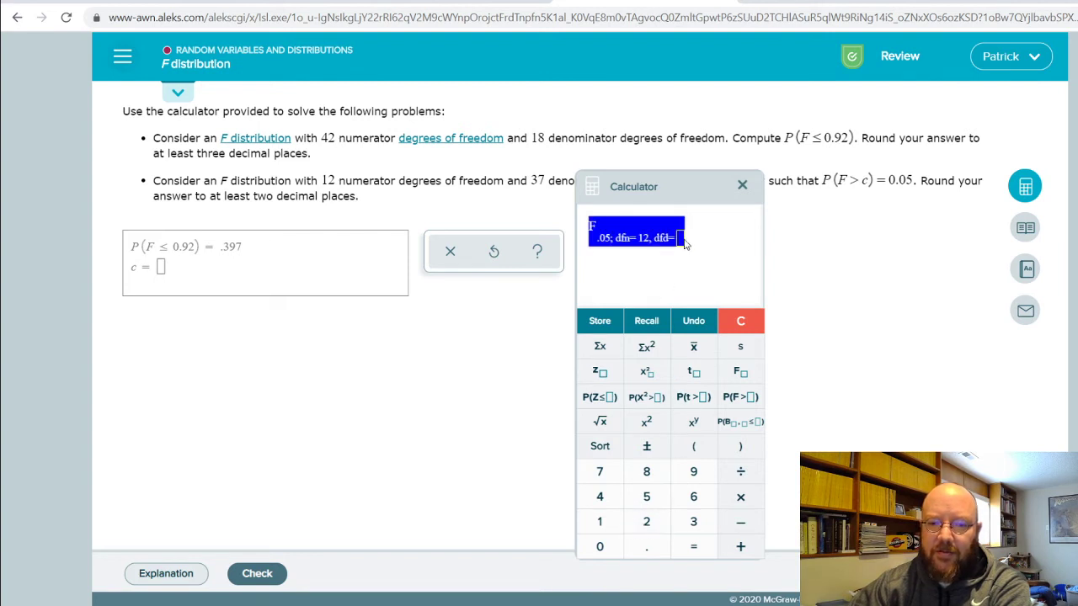
click(684, 239)
click(693, 521)
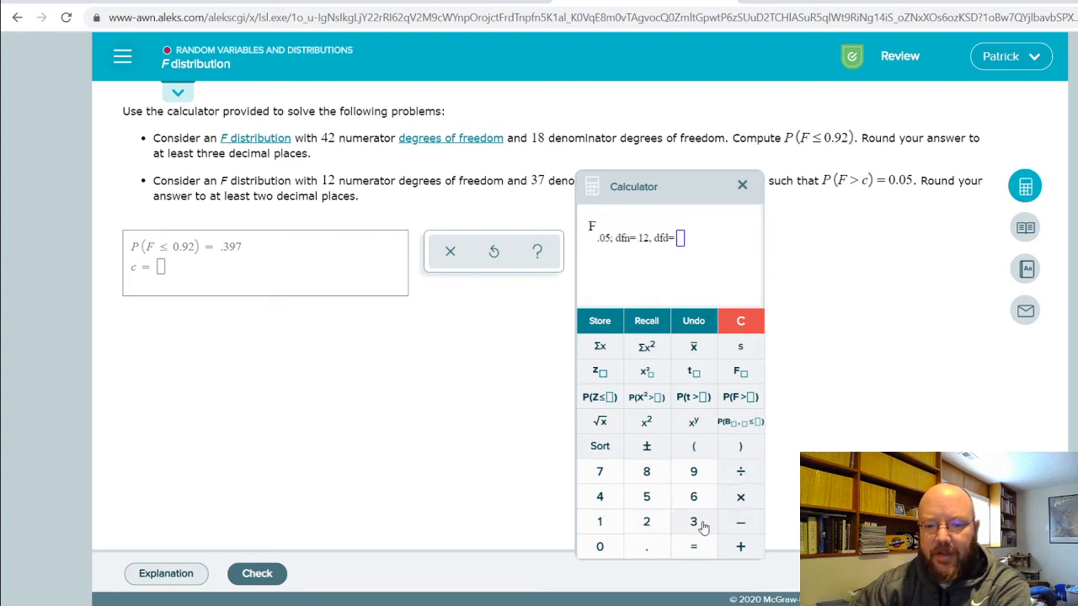
click(600, 471)
click(690, 548)
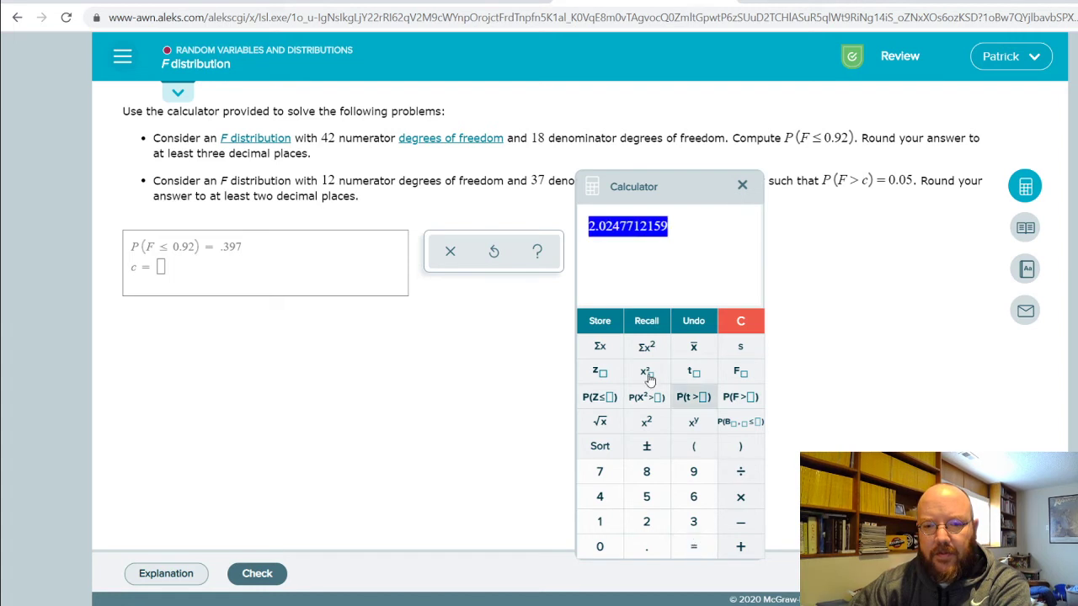
Enter 2.025 as the answer for c and submit both answers for checking
click(163, 274)
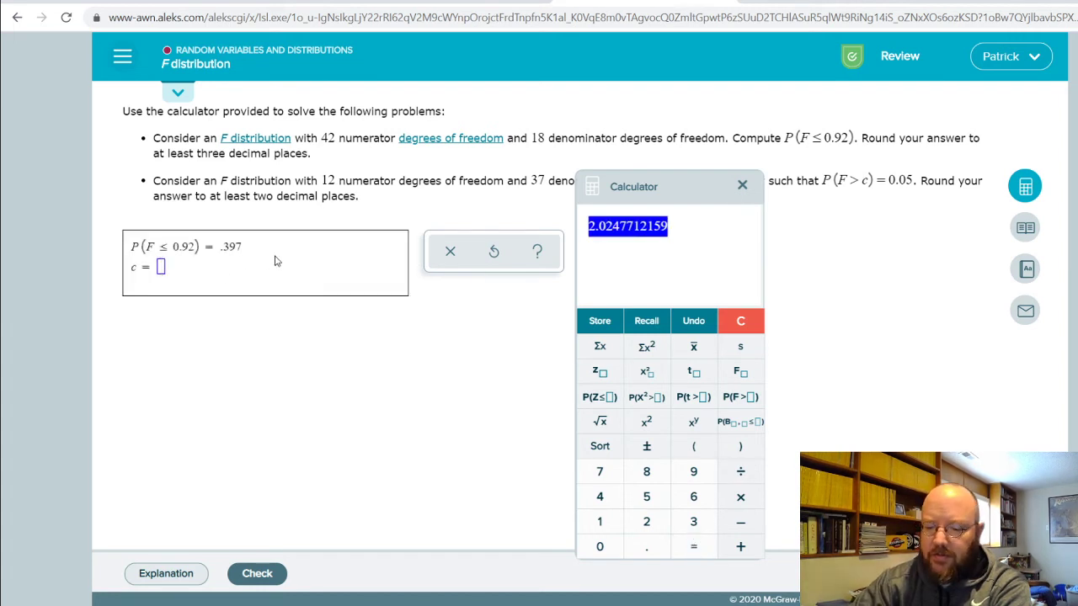
text(2.0)
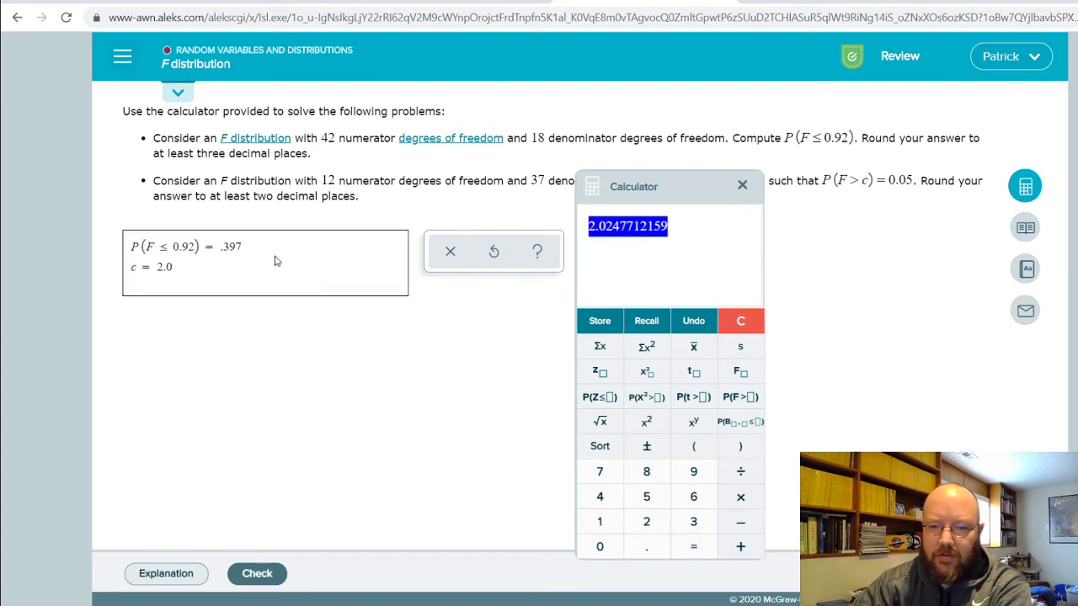
text(25)
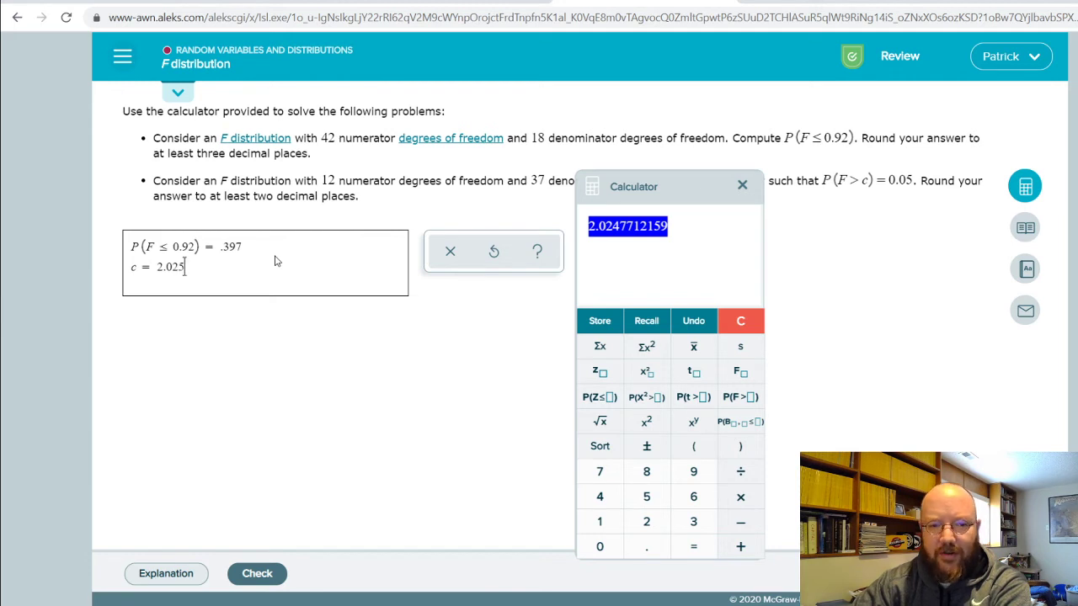
click(255, 573)
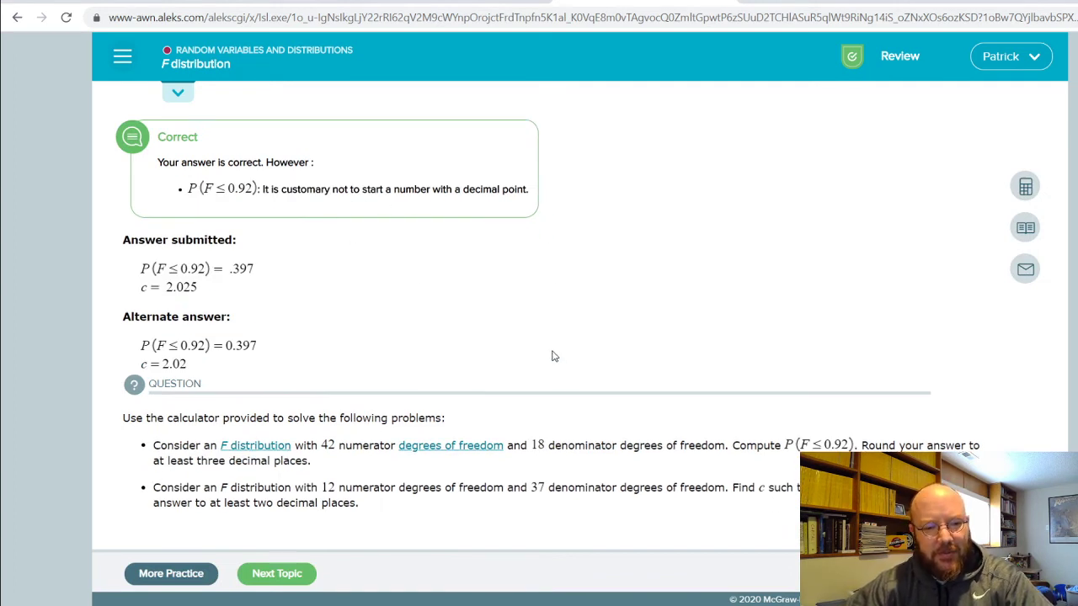
Load another practice problem on the F distribution and open the calculator clear of the problem text
click(186, 576)
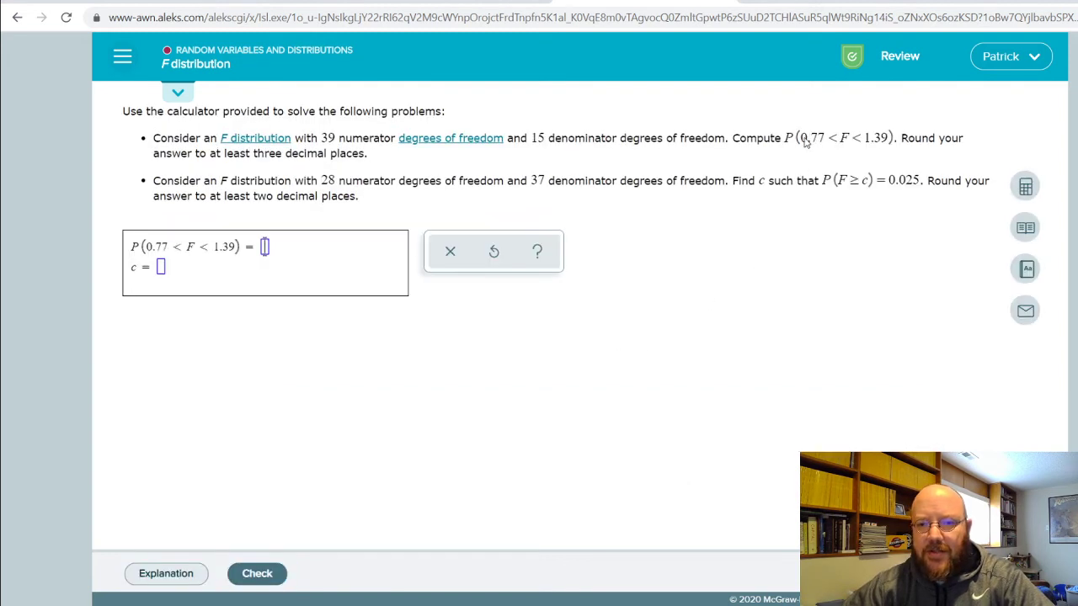
click(794, 141)
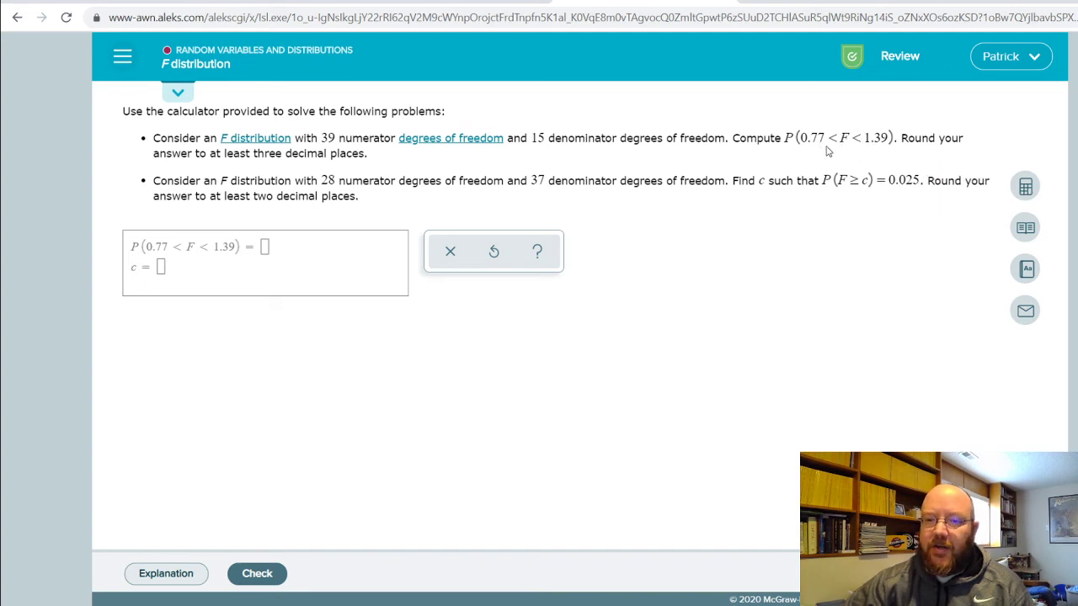
click(1024, 186)
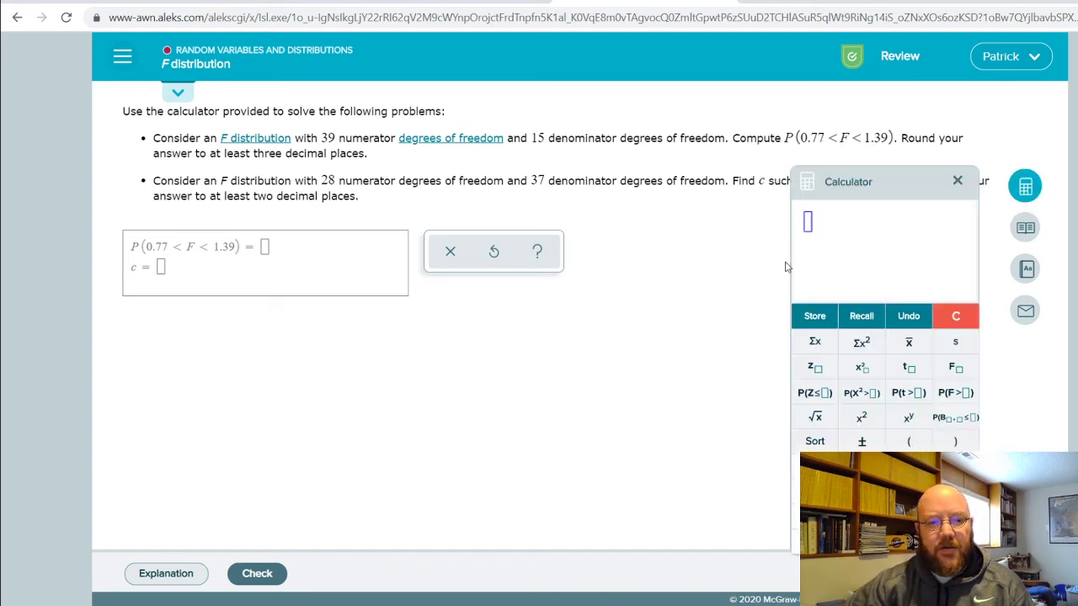
drag(847, 186, 657, 217)
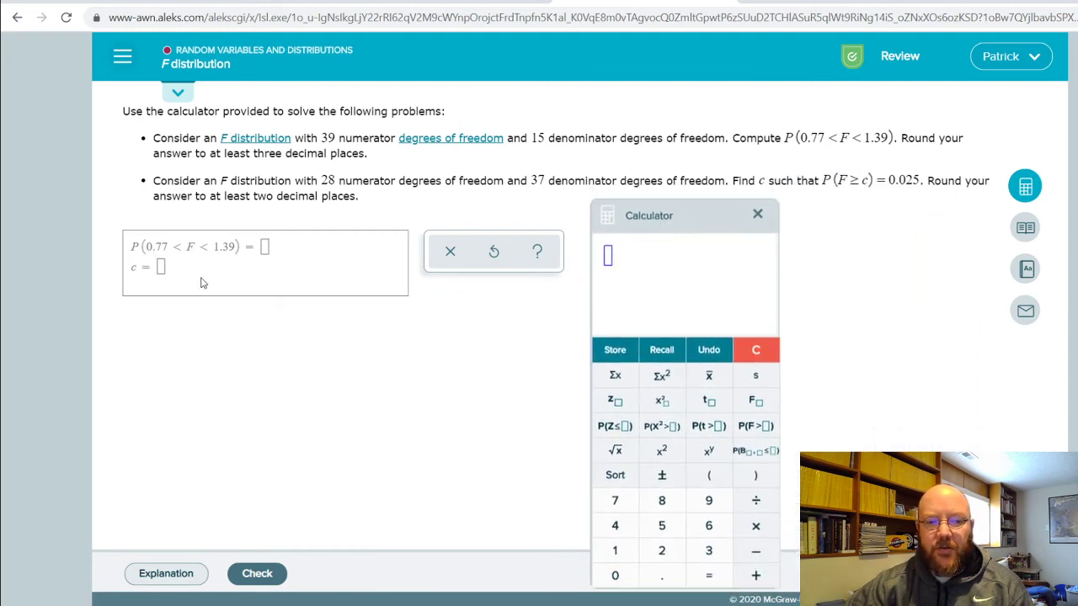
Insert the F tail probability function in the calculator with F > .77, dfn 39 and dfd 15
click(755, 427)
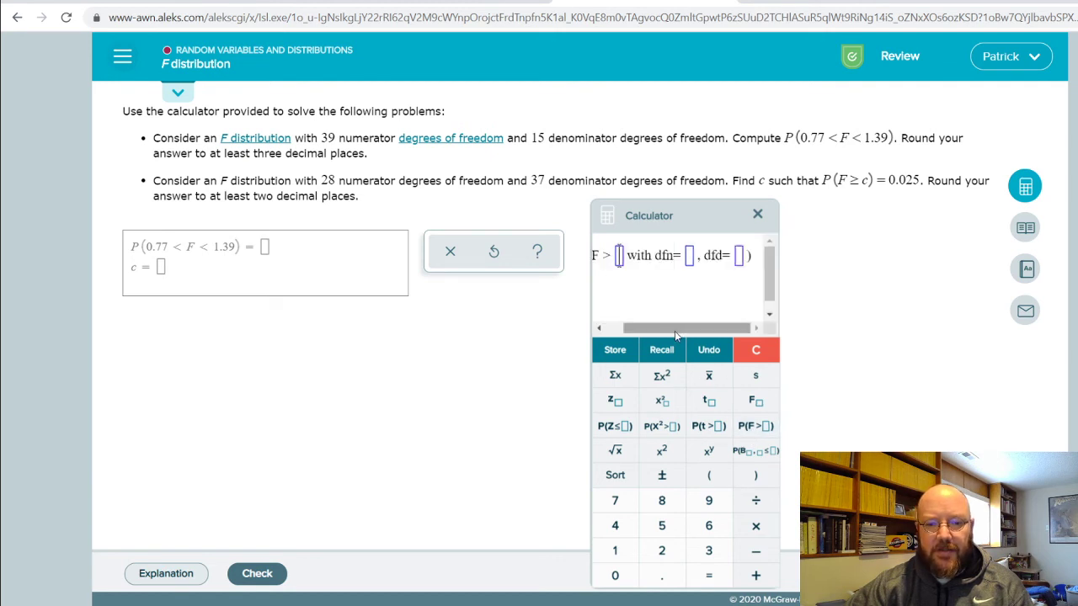
drag(674, 331, 613, 335)
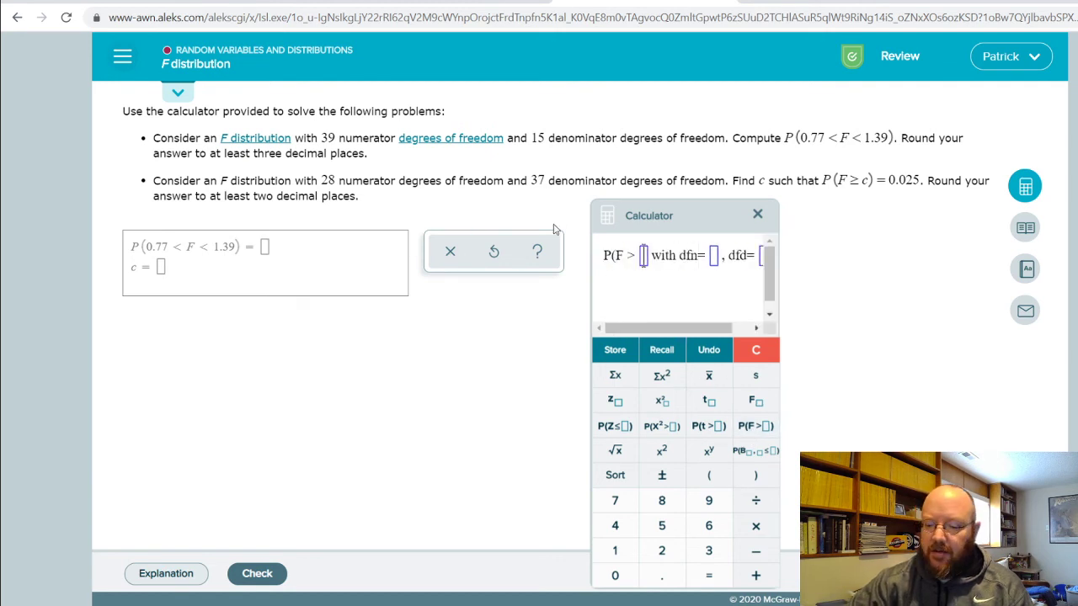
text(.77)
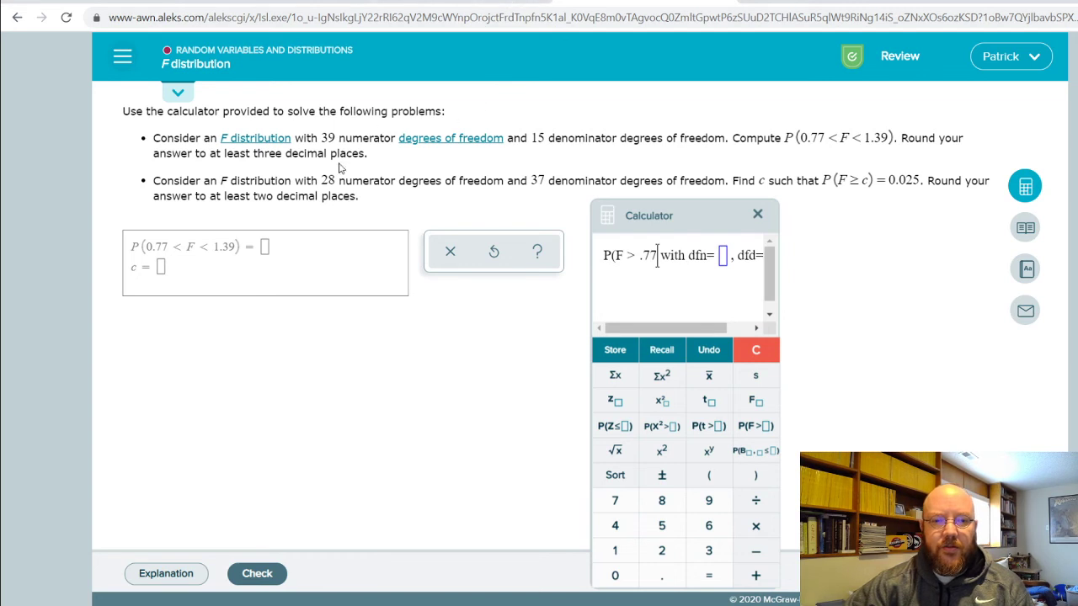
click(723, 257)
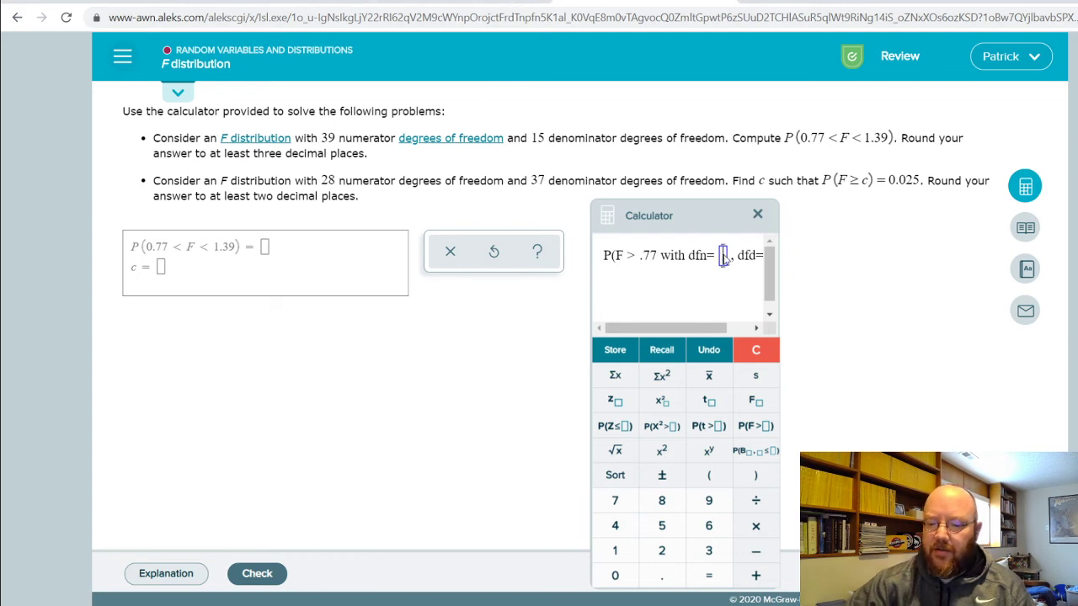
text(39)
drag(666, 327, 692, 328)
click(741, 256)
text(15)
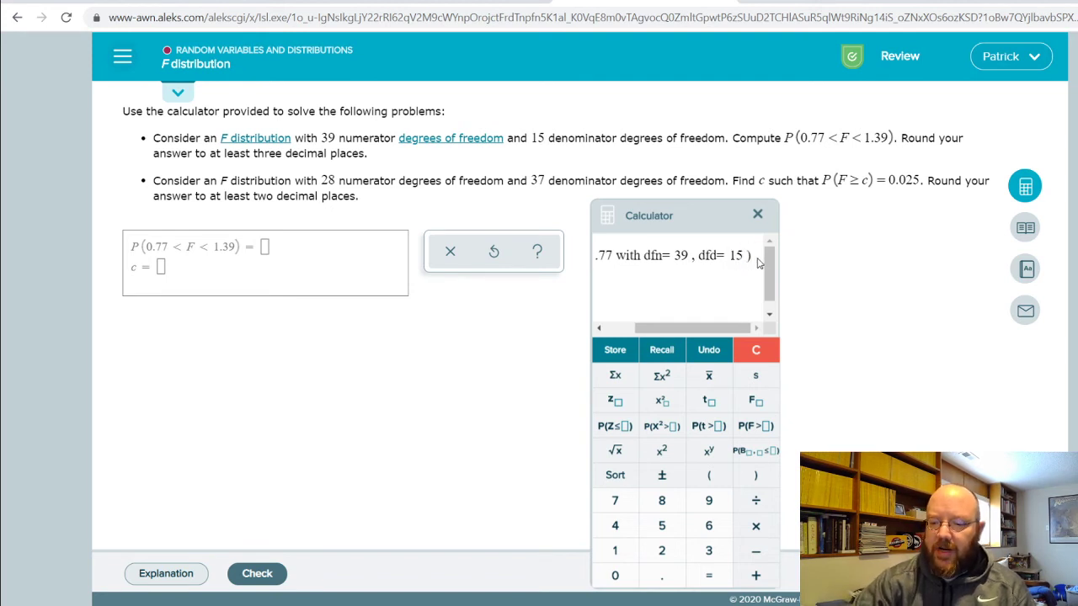
Subtract the F tail probability for F > 1.39 with dfn 39 and dfd 15, and evaluate the expression
text(-)
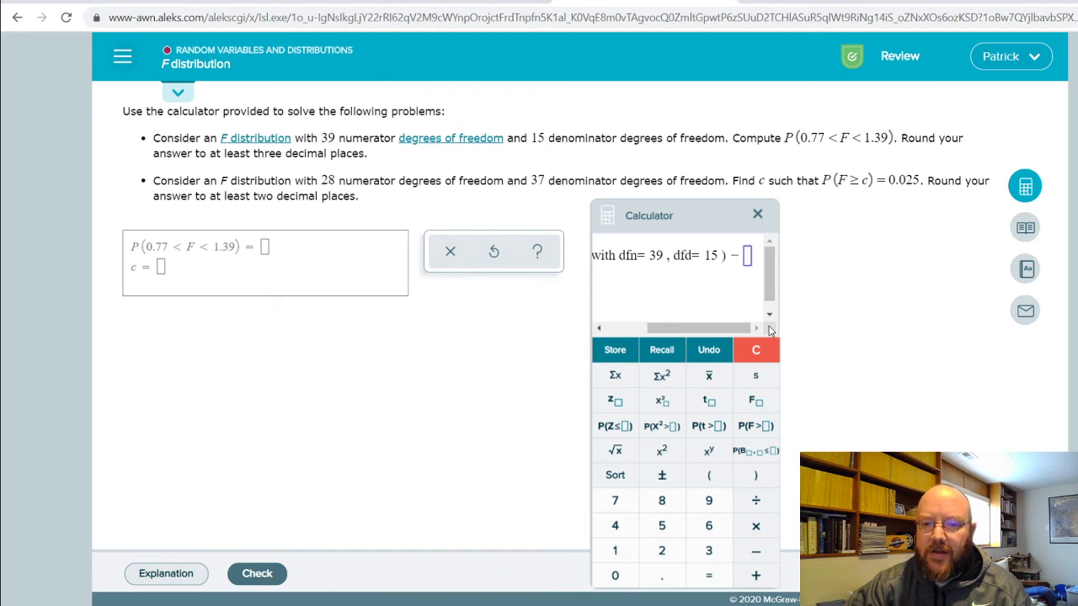
drag(717, 327, 750, 329)
click(755, 426)
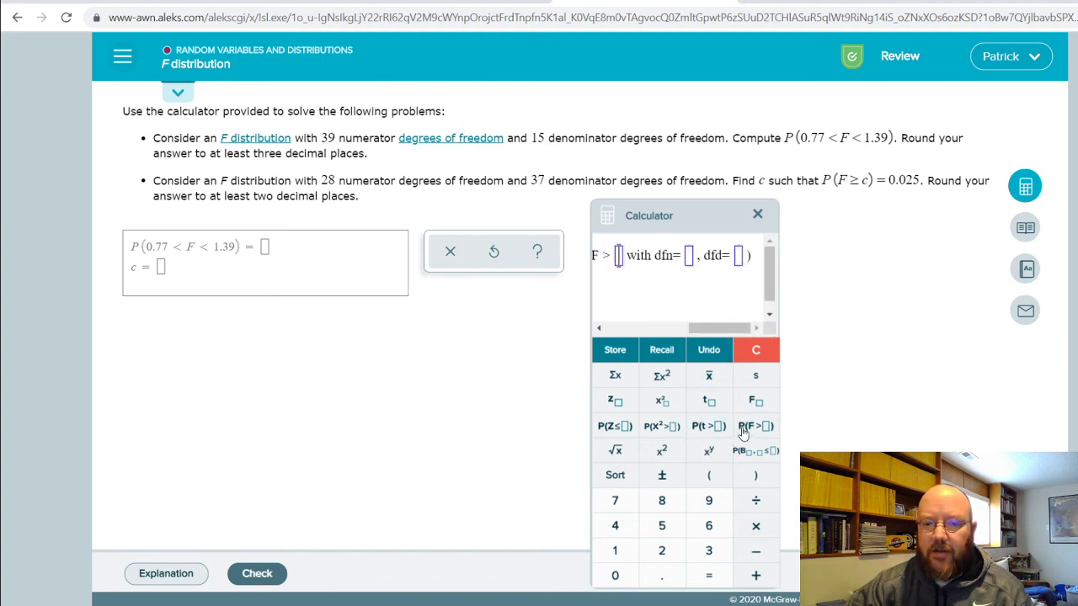
text(1.39)
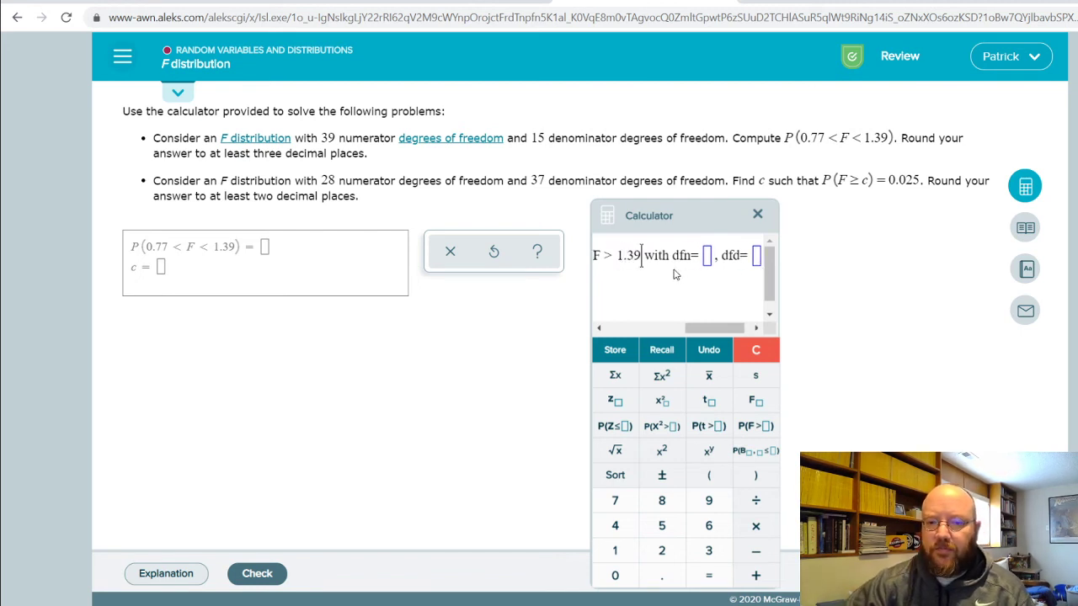
key(Right)
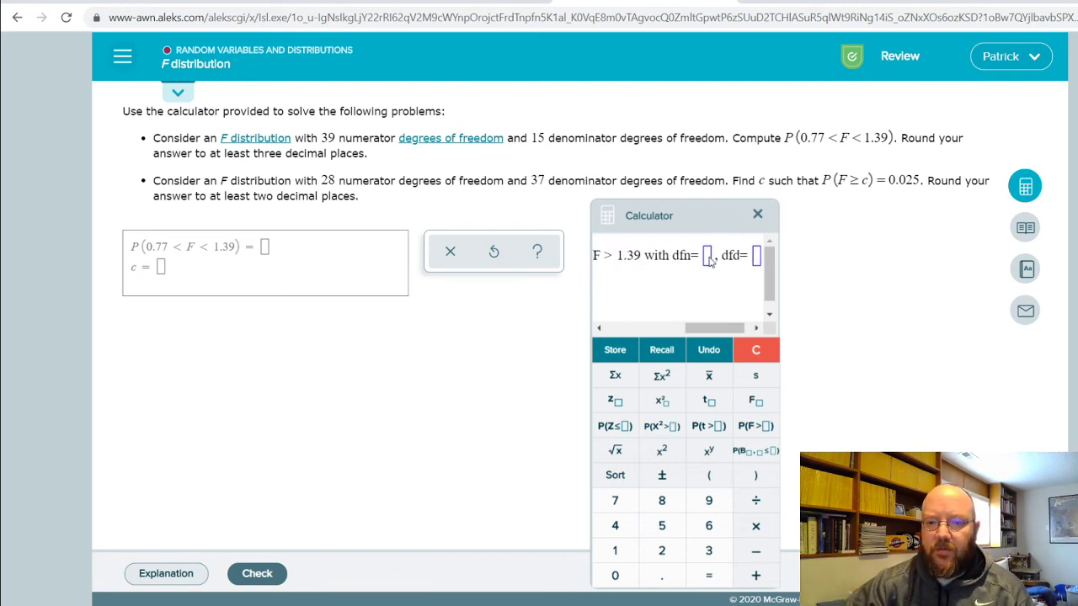
text(39)
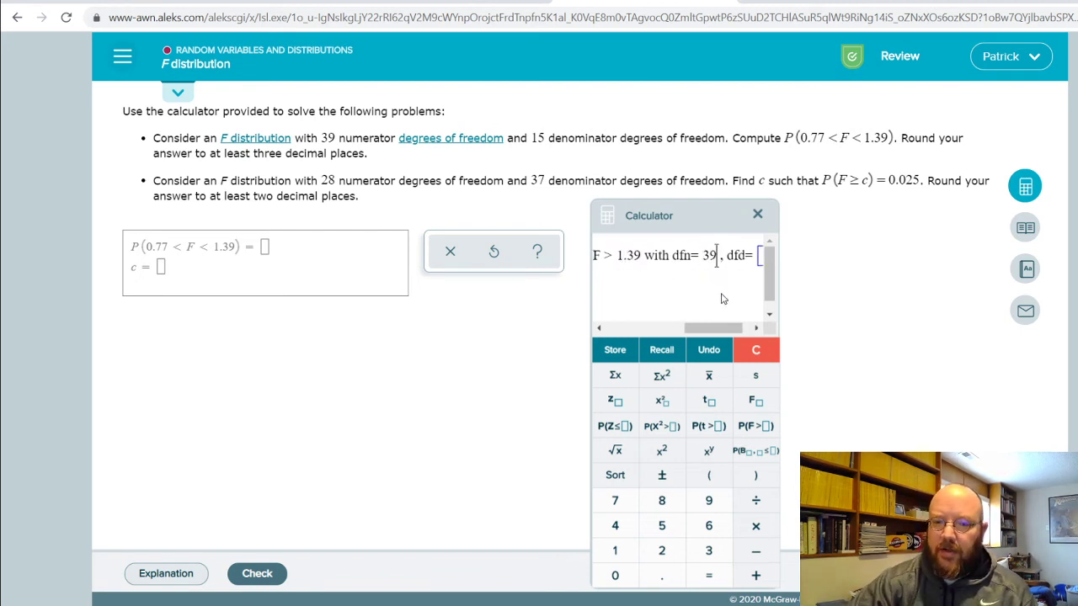
text(15)
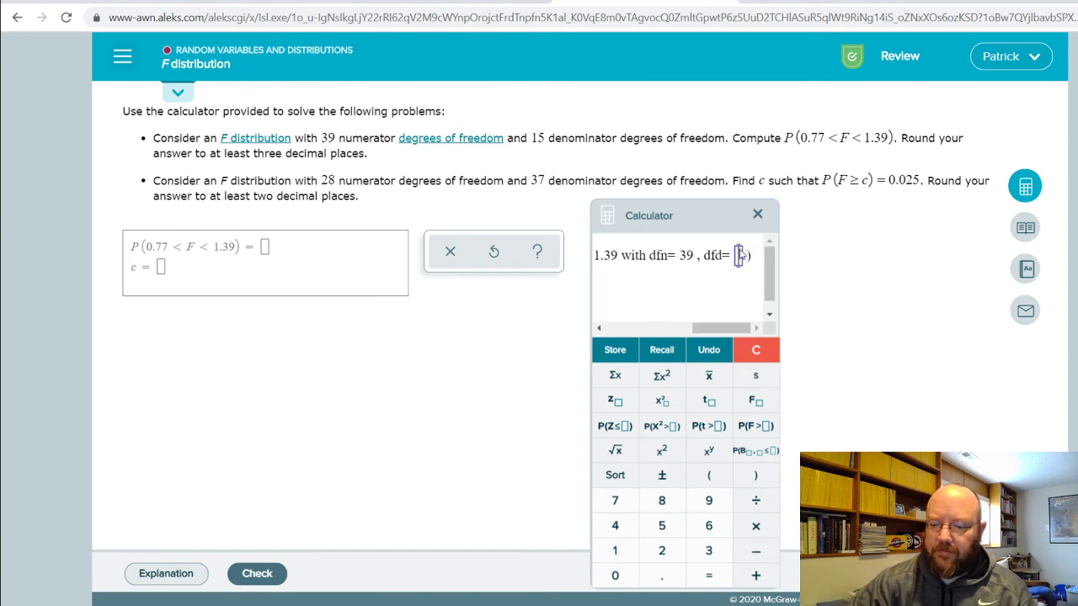
key(Return)
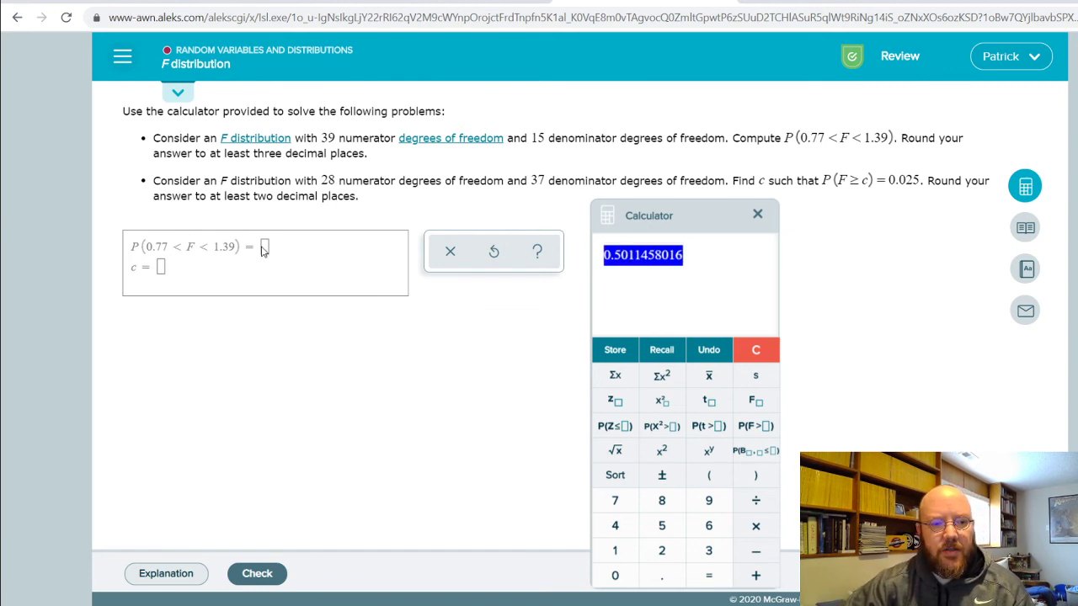
Enter 0.501 as the answer for P(0.77 < F < 1.39)
click(265, 248)
text(0)
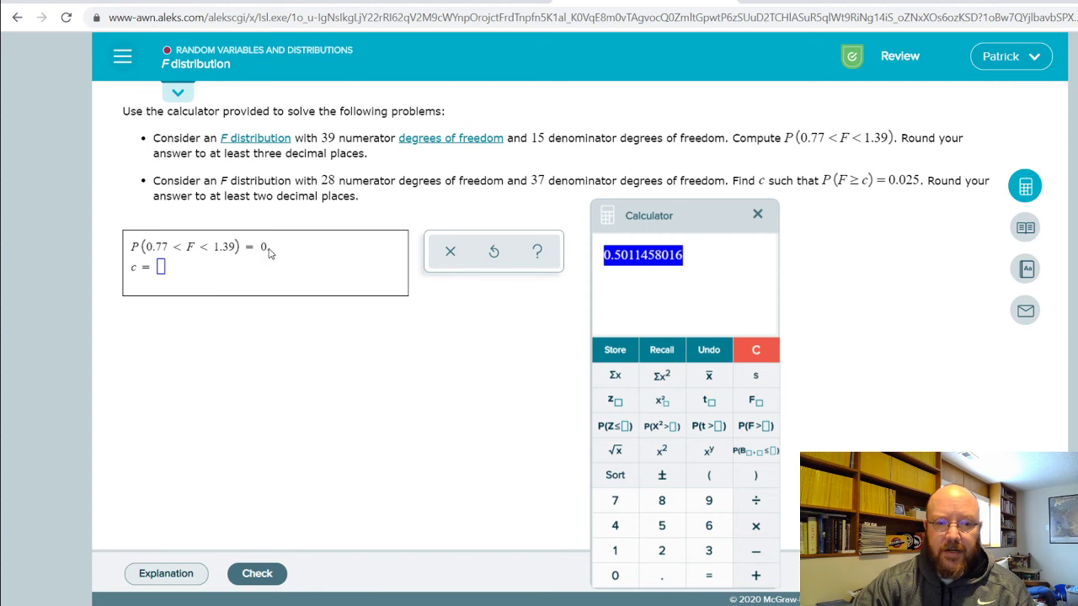
text(.501)
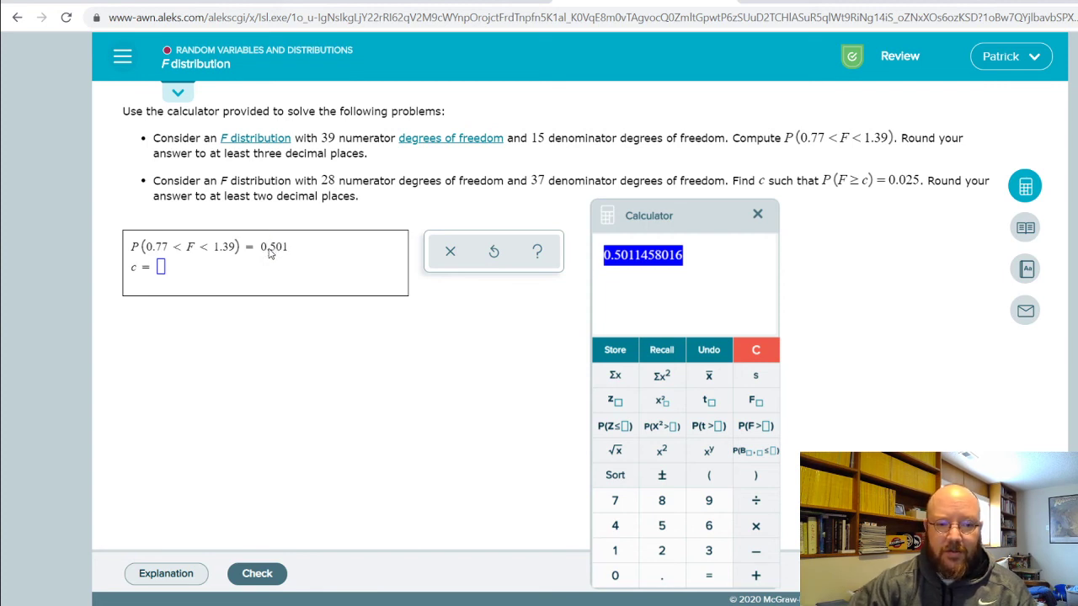
Clear the calculator and compute the F critical value for tail probability .025 with dfn 28 and dfd 37
click(757, 349)
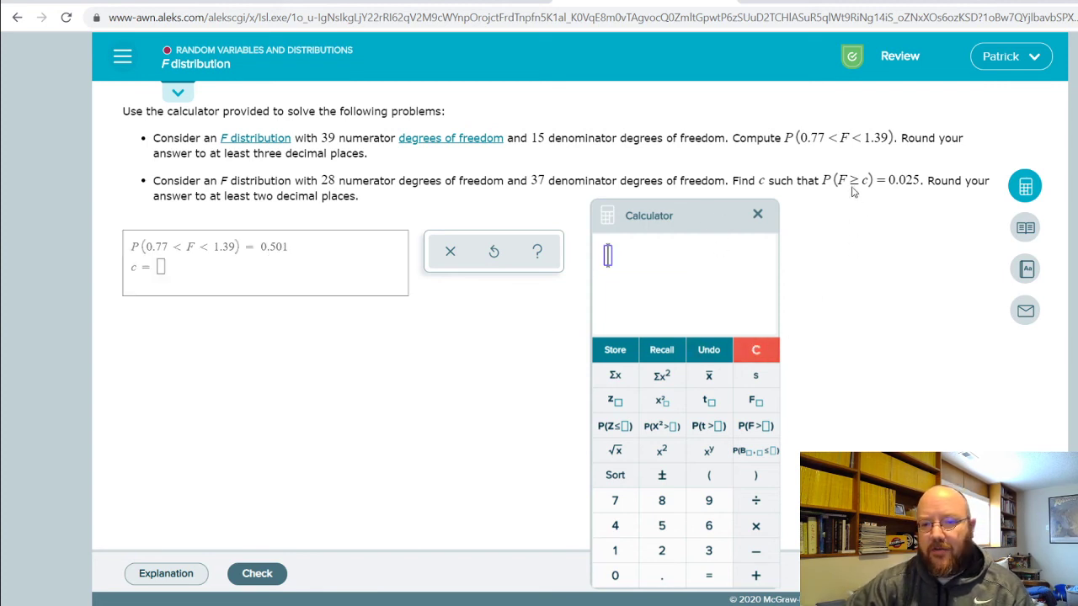
click(757, 403)
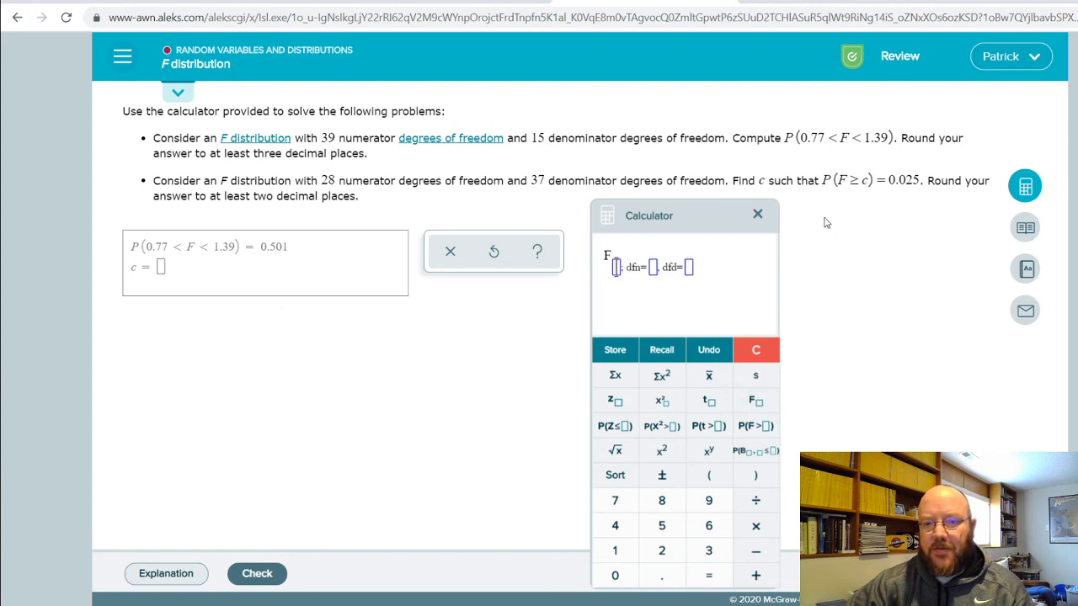
click(662, 575)
click(615, 575)
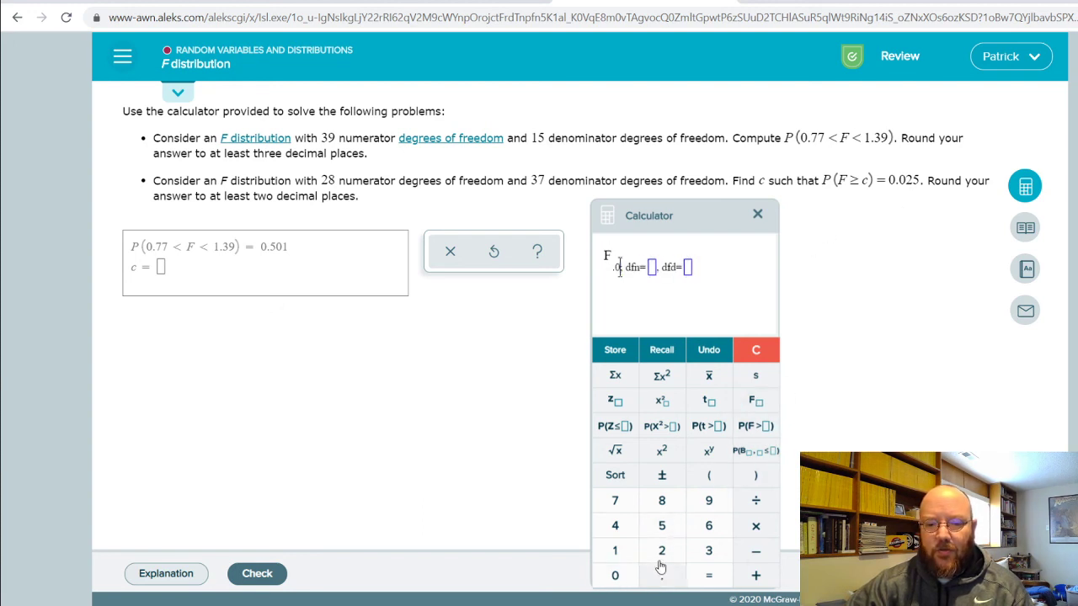
click(662, 550)
click(662, 526)
click(662, 267)
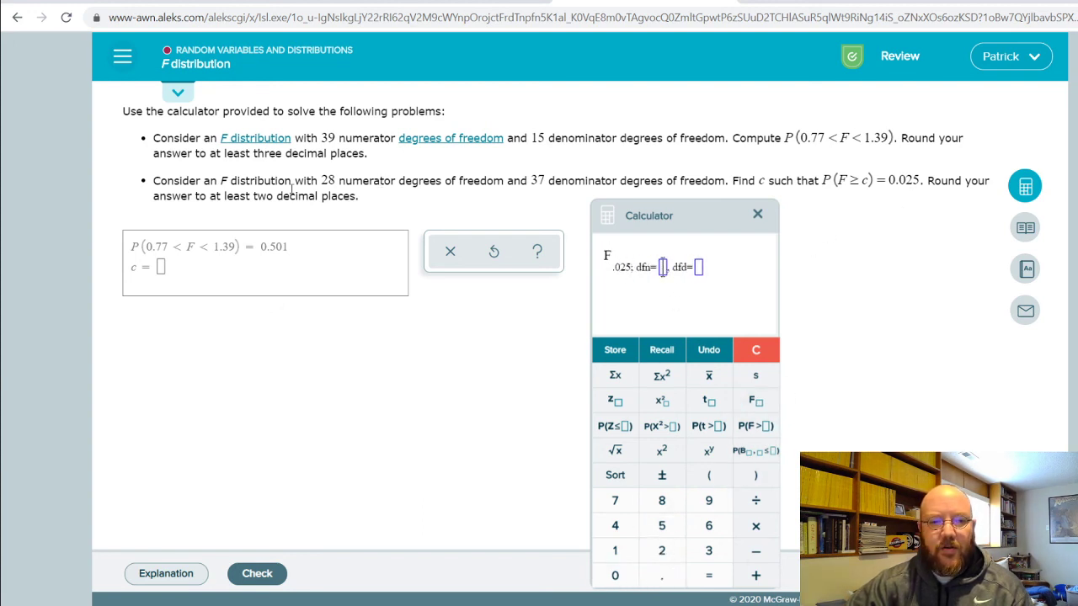
click(662, 551)
click(662, 501)
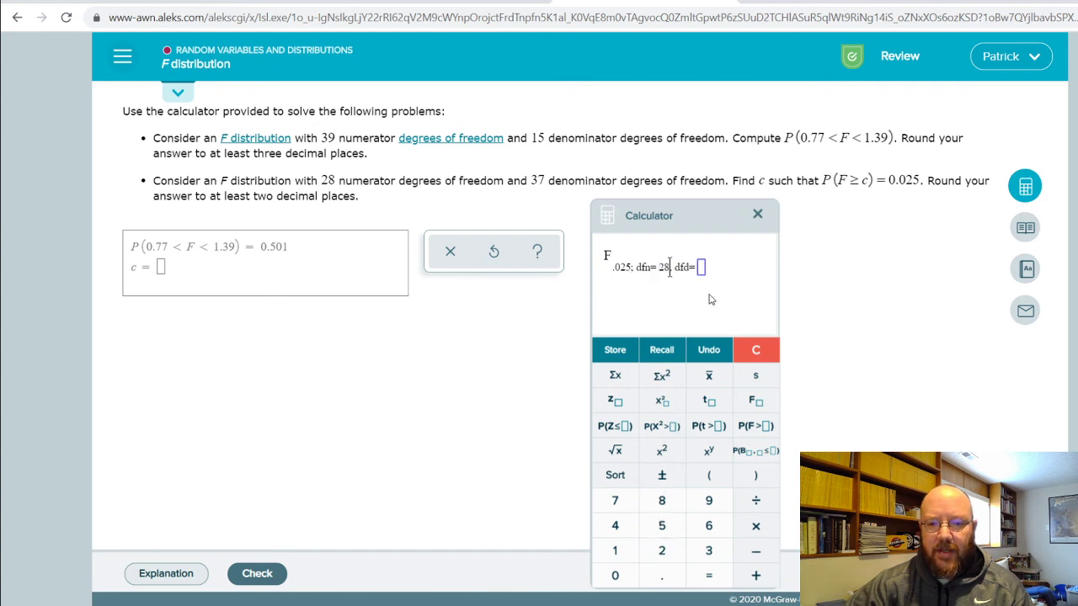
click(708, 551)
click(617, 504)
click(708, 575)
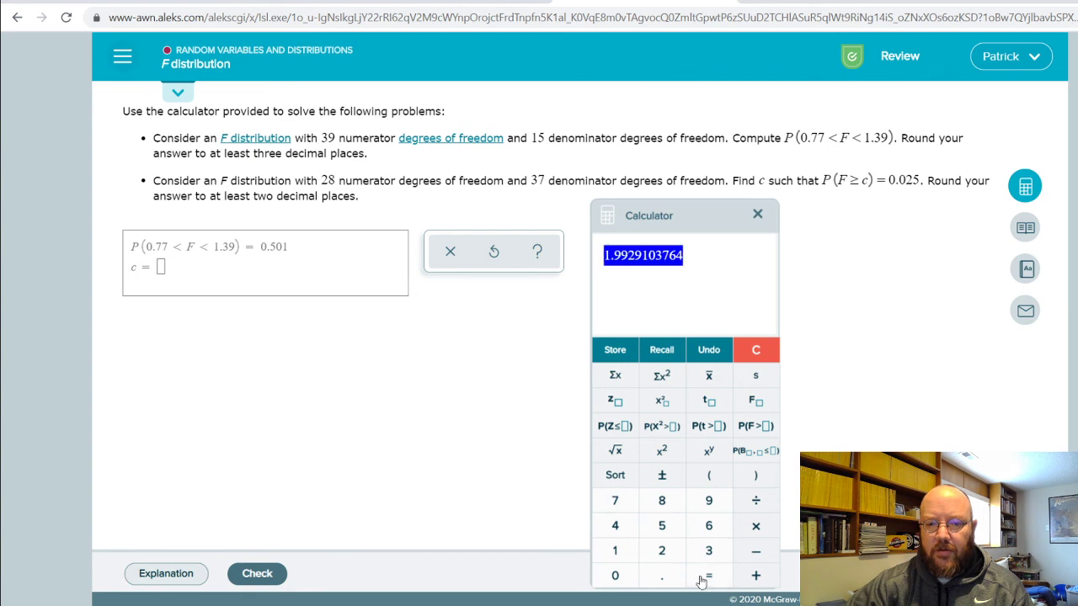
Enter 1.993 as the answer for c and submit both answers for checking
click(161, 268)
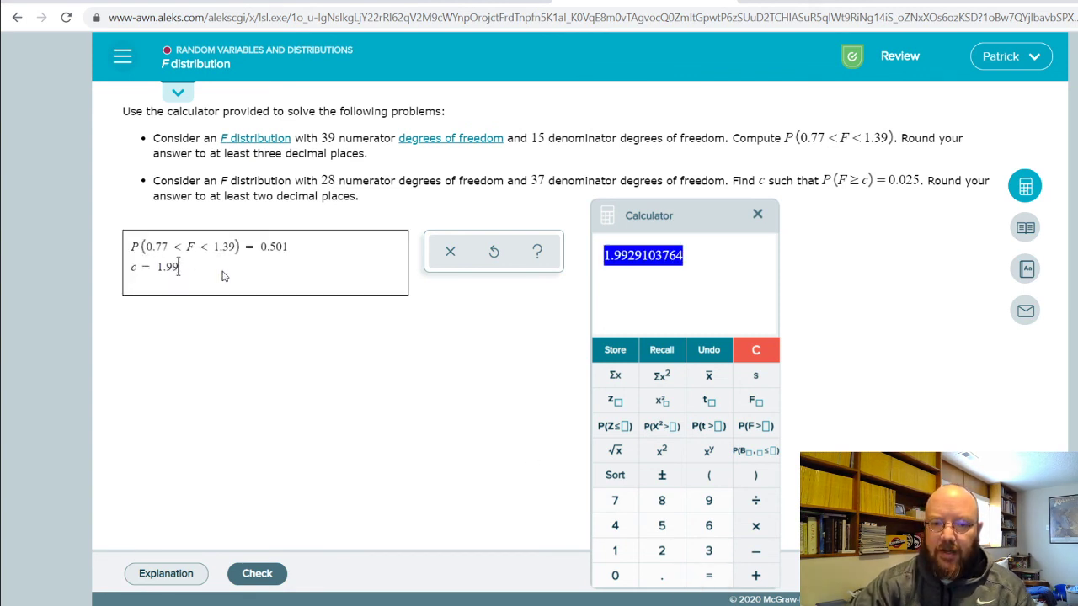
text(1.993)
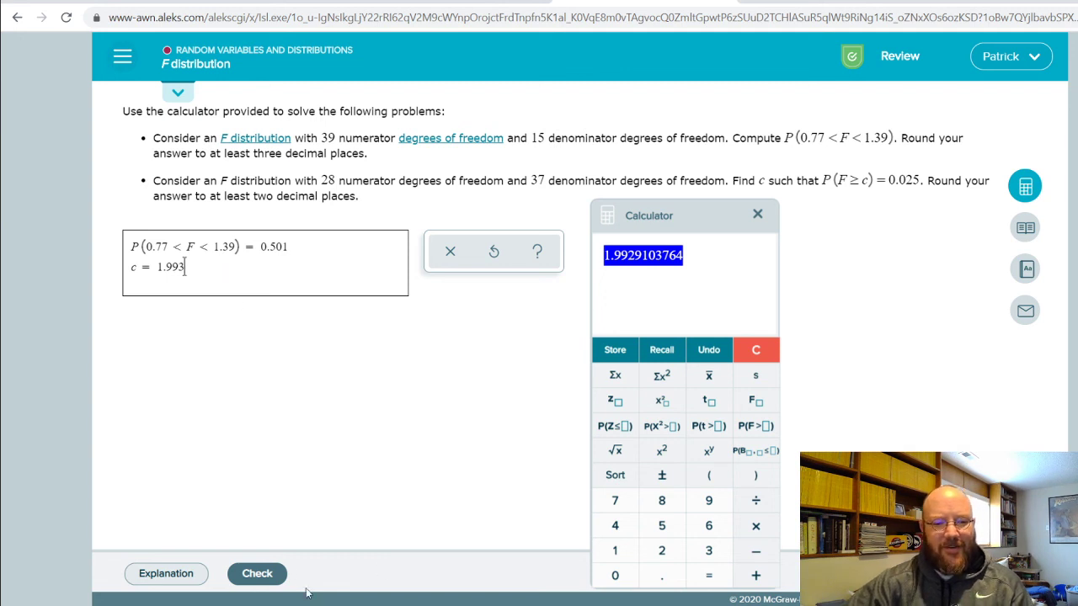
click(270, 573)
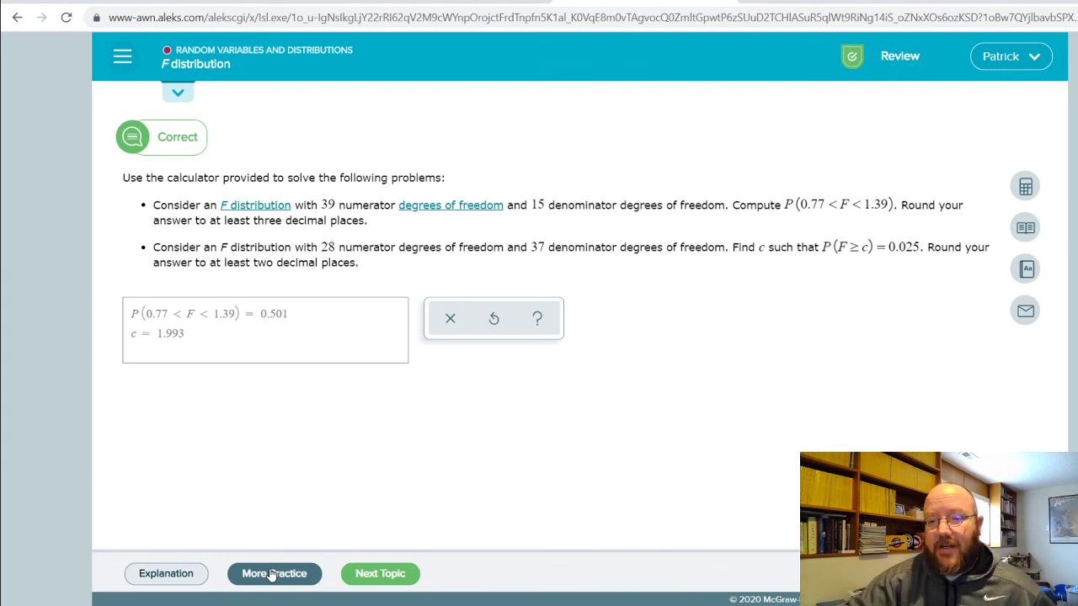
click(1025, 187)
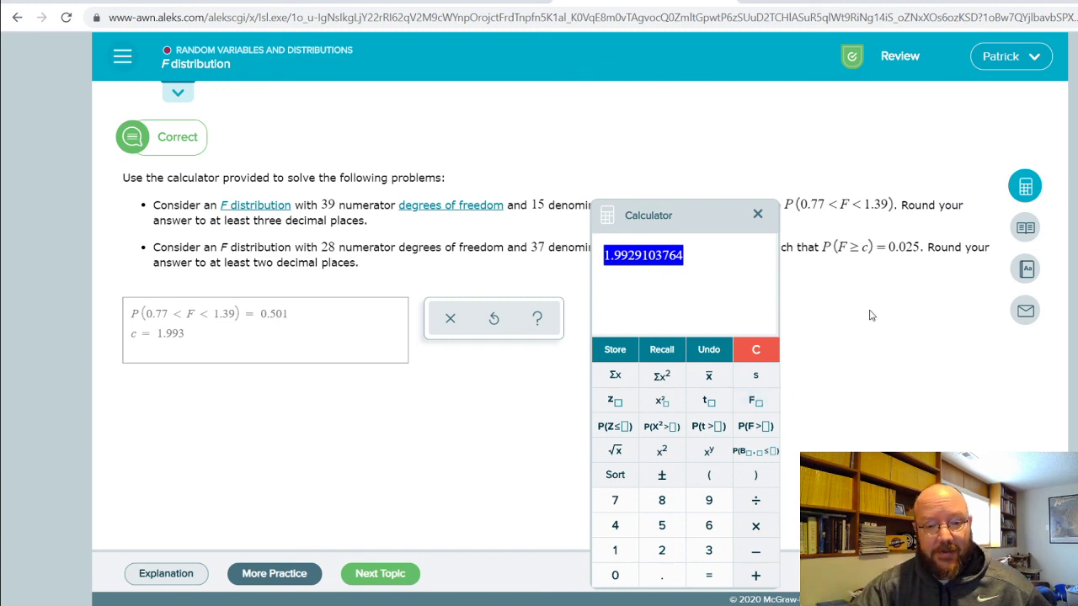
click(758, 213)
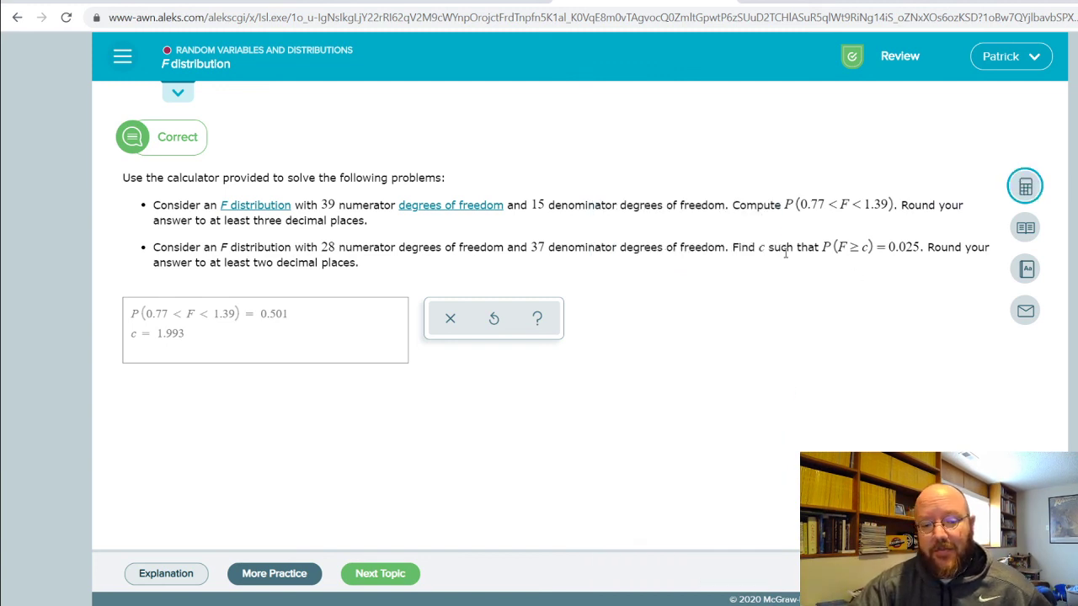